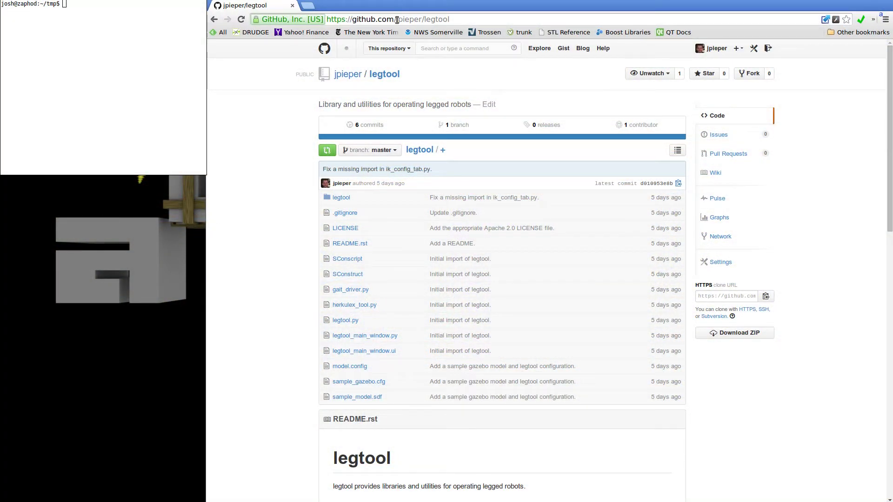
# - Clone the legtool repository into /tmp with git clone and its HTTPS URL
pyautogui.moveTo(396, 19); pyautogui.dragTo(460, 20)
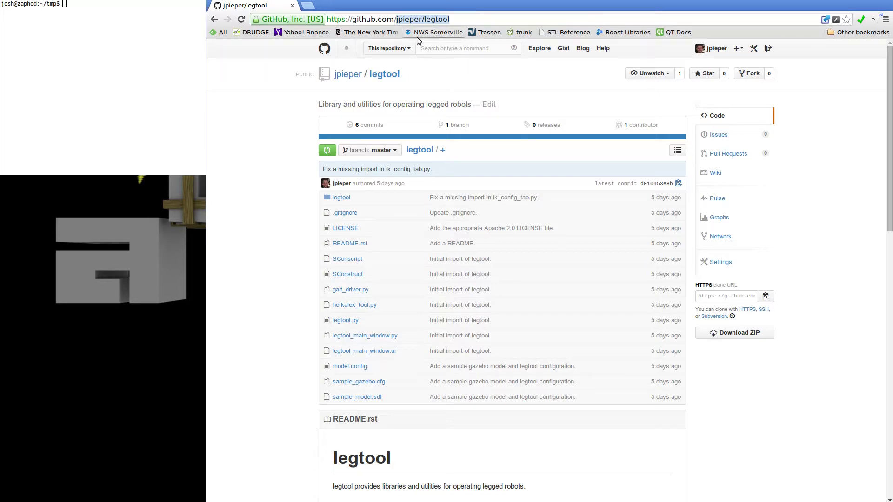
pyautogui.click(116, 64)
pyautogui.write('git clone')
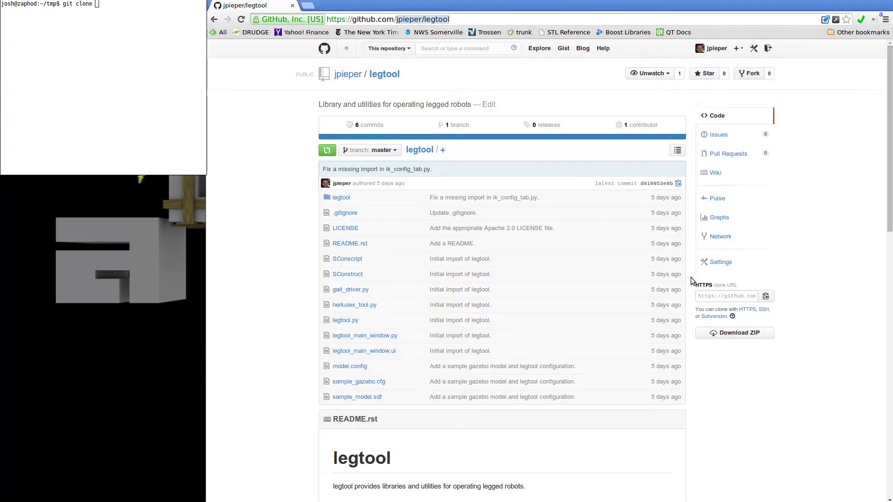
pyautogui.click(717, 298)
pyautogui.press('cmd+c')
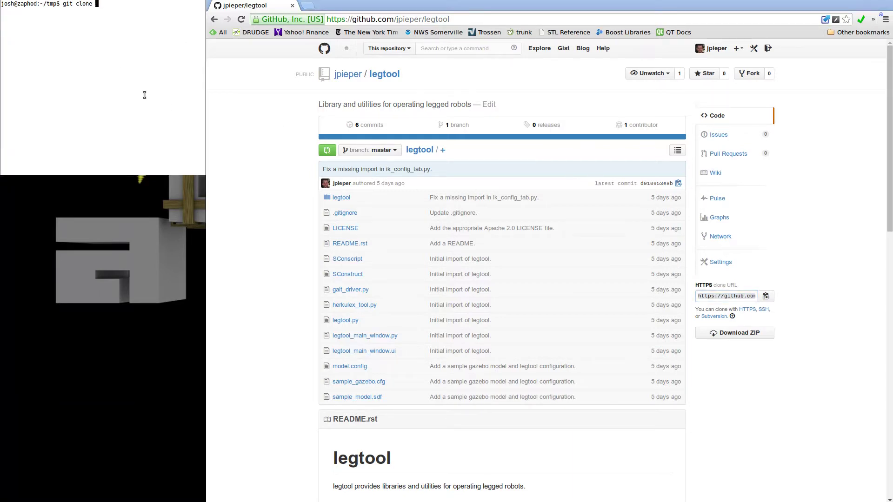
pyautogui.rightClick(96, 59)
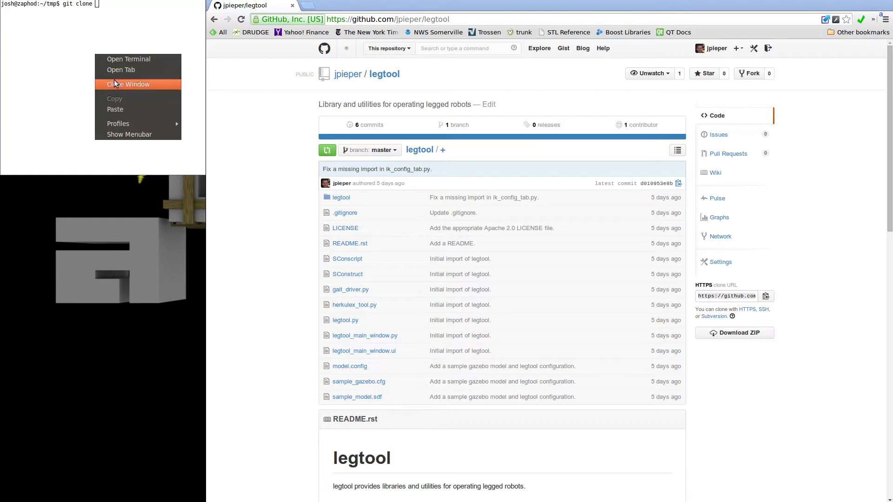
pyautogui.click(122, 108)
pyautogui.press('Return')
# - Change into the newly cloned legtool folder
pyautogui.write('cd leg')
pyautogui.press('Tab')
pyautogui.press('Return')
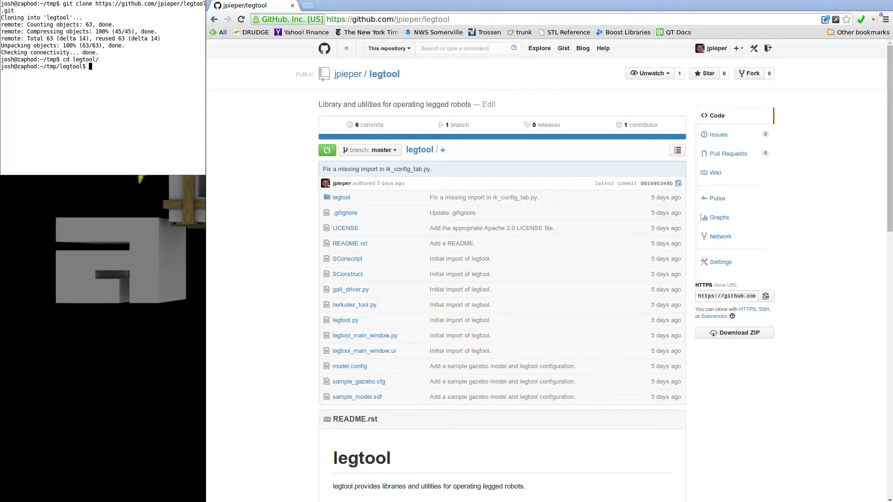
# - Run the README's pygazebo install and apt-get install of scons, PySide, pyside-tools and pygame
pyautogui.scroll(-6, 440, 239)
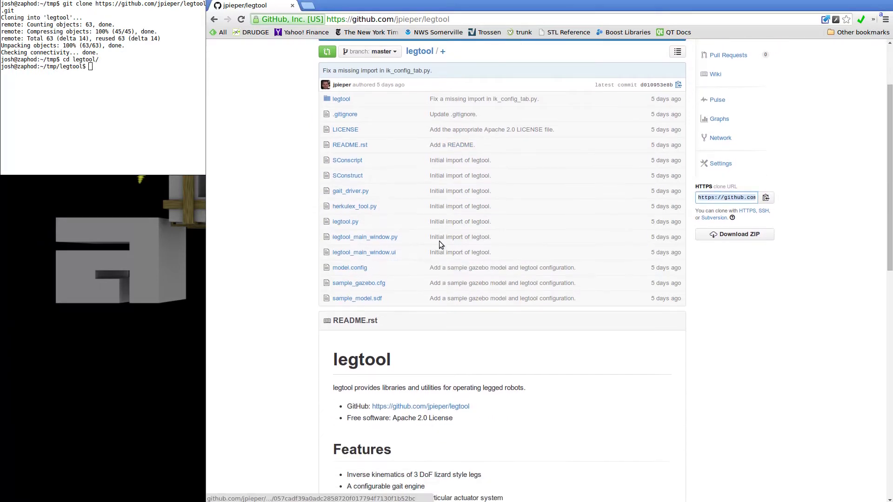
pyautogui.scroll(-3, 427, 263)
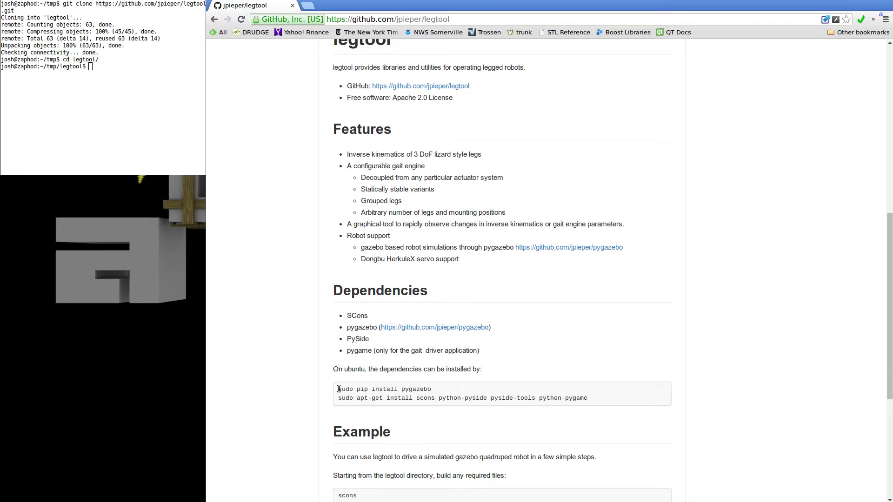
pyautogui.moveTo(338, 389); pyautogui.dragTo(431, 392)
pyautogui.middleClick(155, 126)
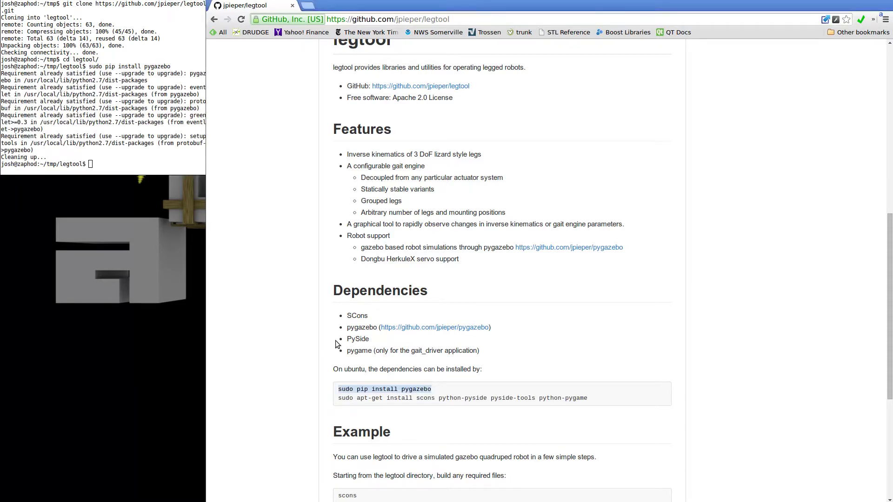
pyautogui.moveTo(338, 401); pyautogui.dragTo(589, 403)
pyautogui.middleClick(153, 126)
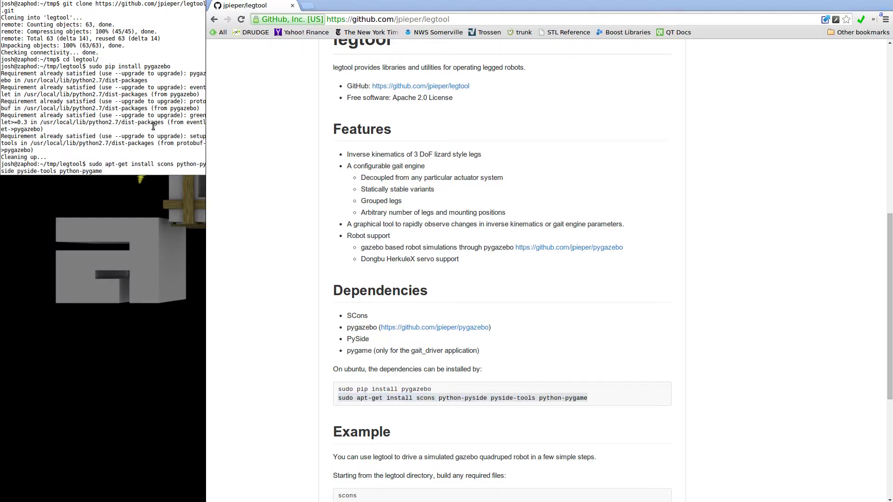
pyautogui.press('Return')
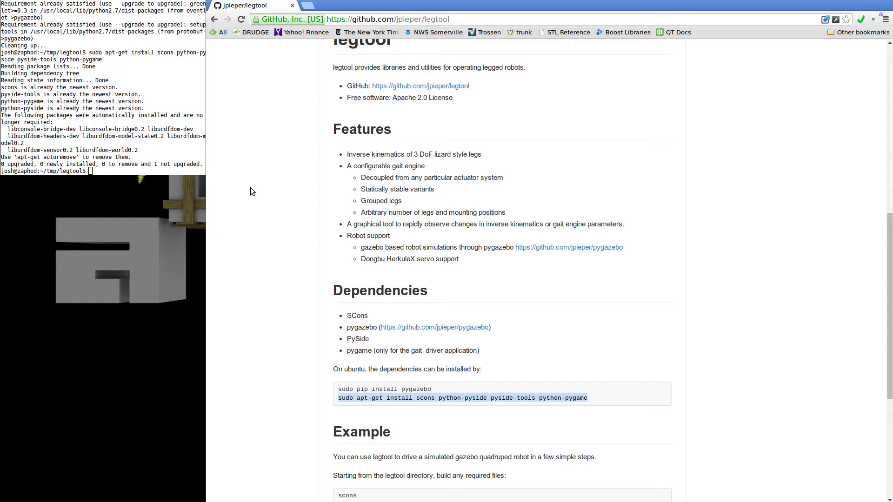
# - Select the ln -s model link command in the README
pyautogui.scroll(-5, 250, 188)
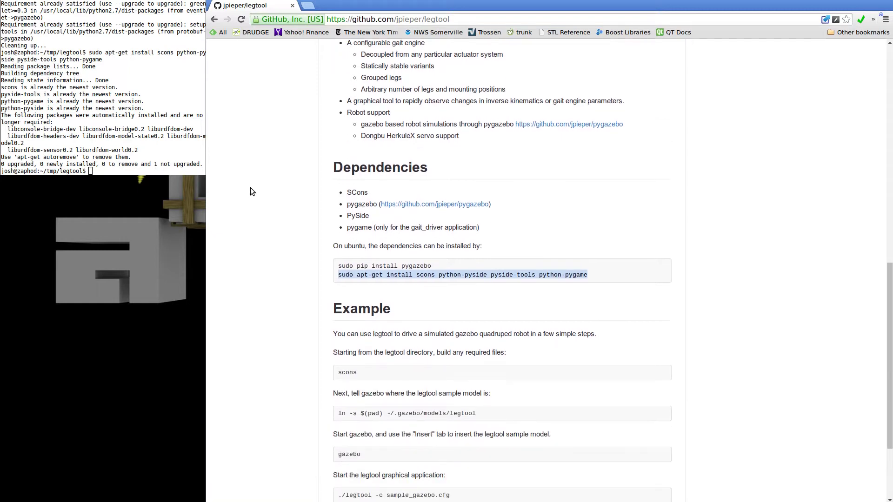
pyautogui.scroll(-1, 250, 188)
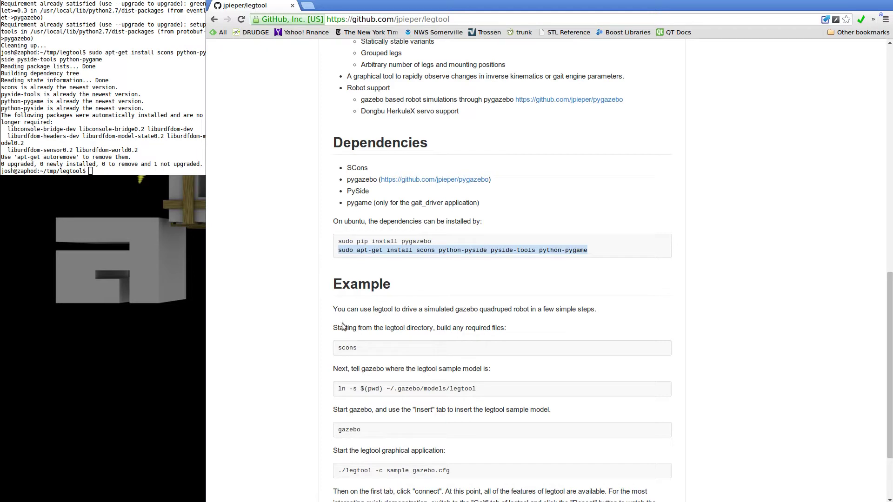
pyautogui.moveTo(339, 389); pyautogui.dragTo(472, 391)
# - Run the ln -s model link, then start 'gazebo &' and relaunch it after the crash
pyautogui.middleClick(177, 158)
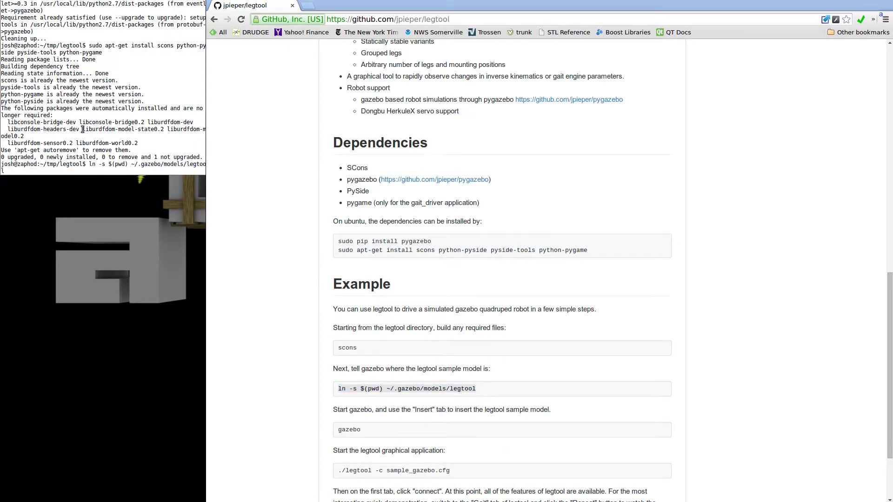
pyautogui.press('Return')
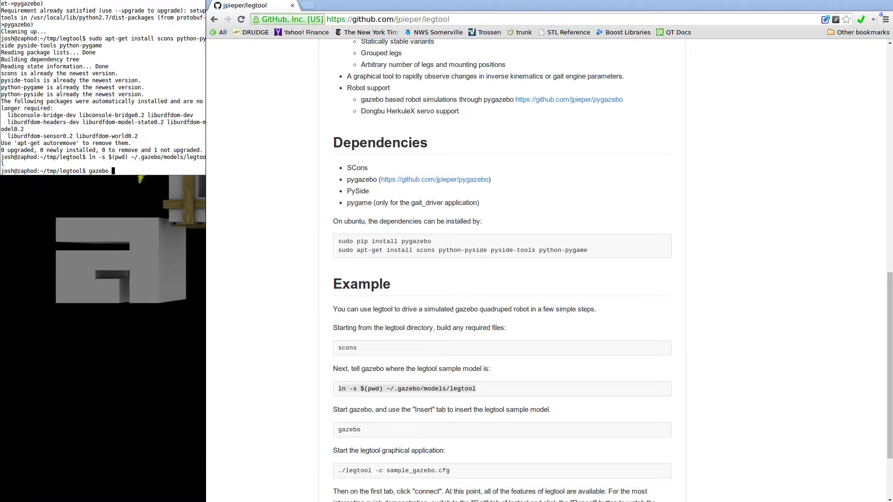
pyautogui.press('Return')
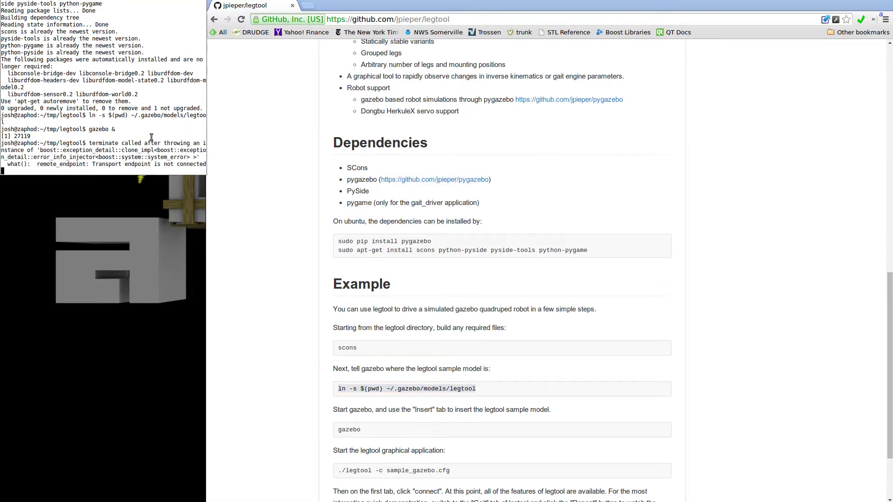
pyautogui.press('Return')
pyautogui.press('Return')
pyautogui.press('Return')
pyautogui.write('gazebo &')
pyautogui.press('Return')
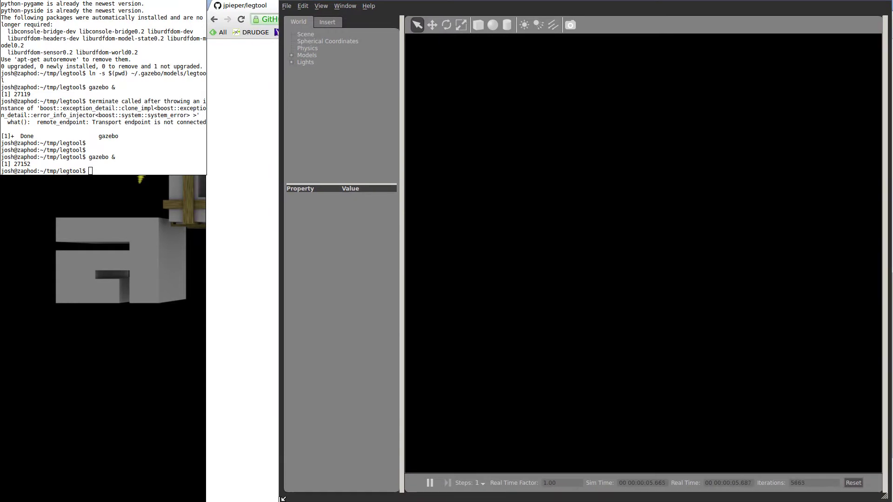
# - Insert the legtool model from the Insert tab onto the ground plane and zoom in on it
pyautogui.moveTo(282, 499); pyautogui.dragTo(300, 499)
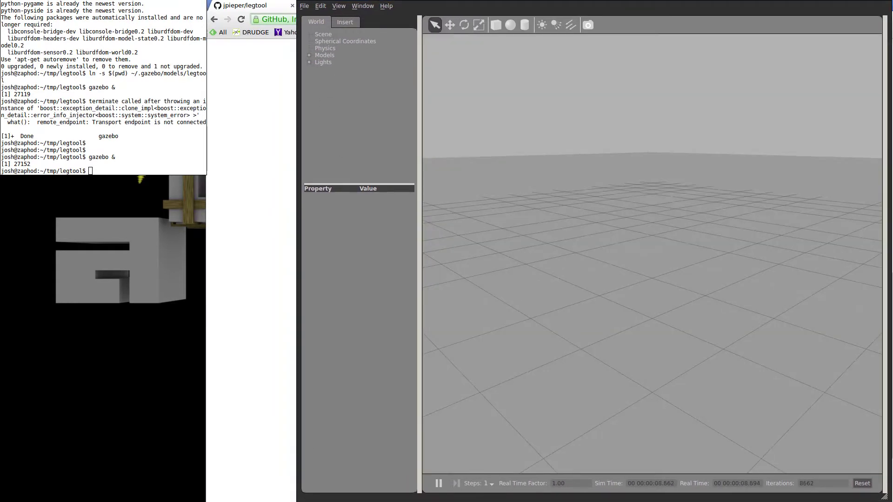
pyautogui.click(345, 23)
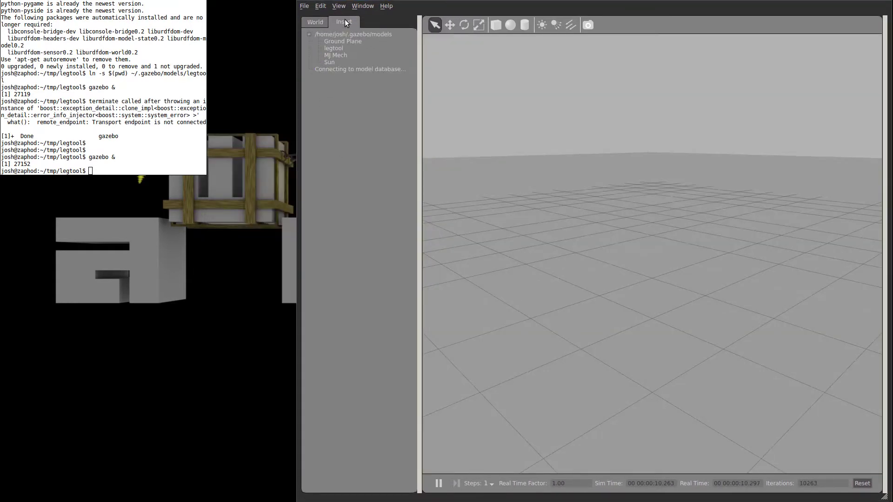
pyautogui.click(337, 47)
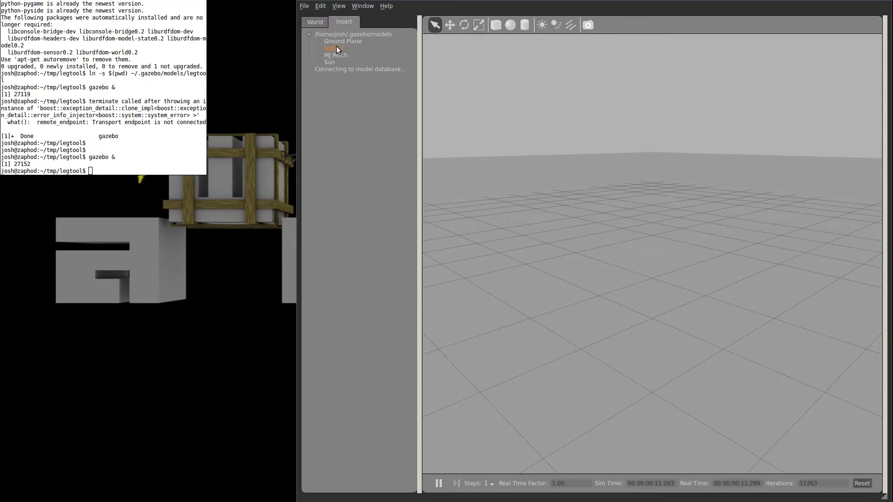
pyautogui.click(638, 341)
pyautogui.scroll(5, 621, 347)
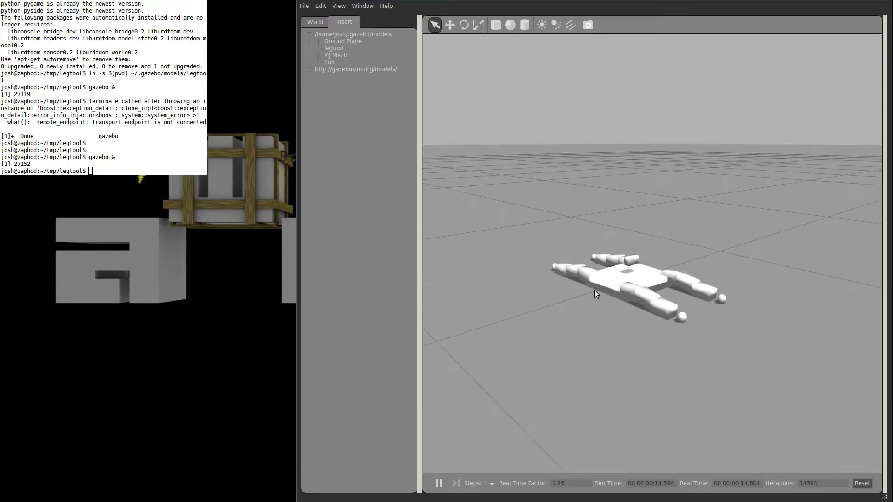
pyautogui.moveTo(598, 292); pyautogui.dragTo(625, 312)
pyautogui.scroll(3, 626, 312)
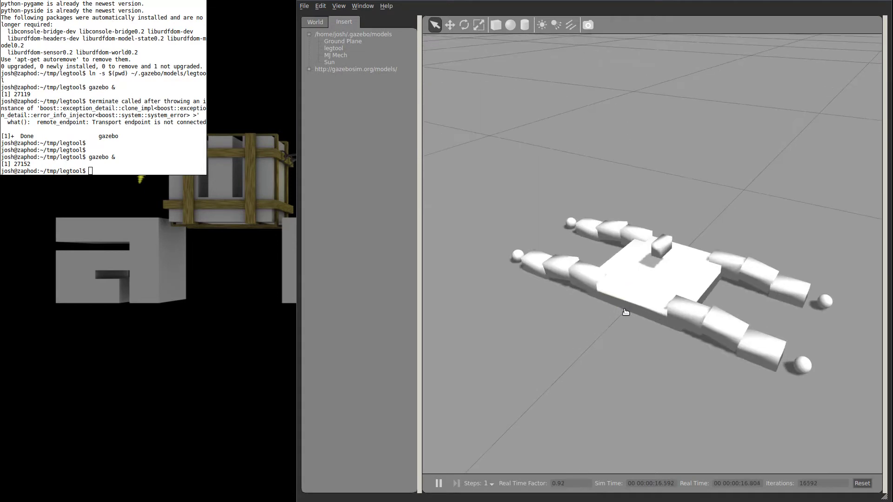
pyautogui.click(121, 151)
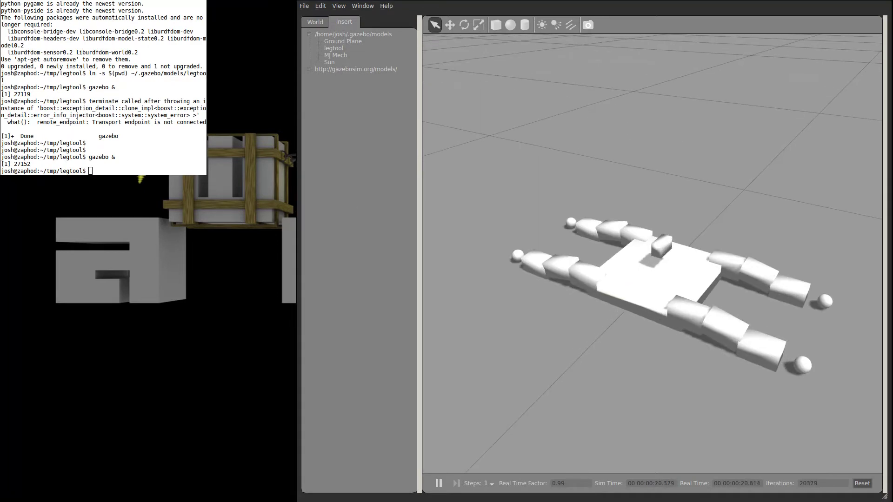
pyautogui.click(94, 93)
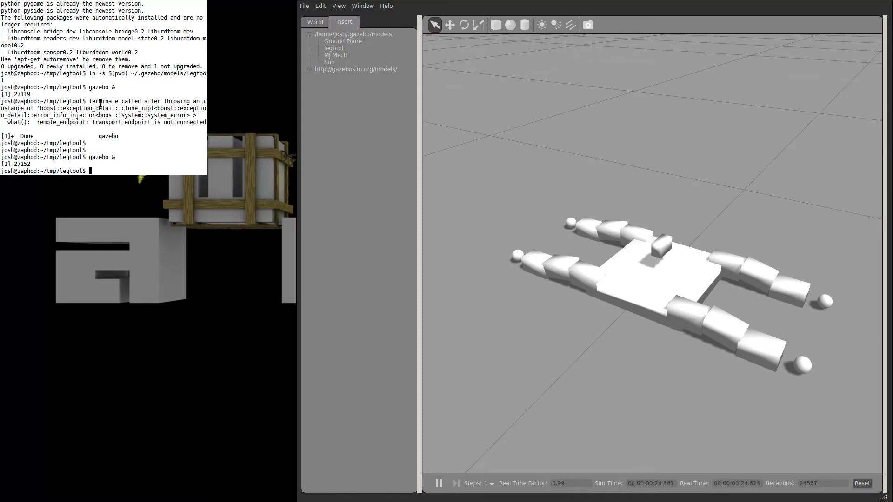
# - Build with scons, launch ./legtool.py -c sample_gazebo.cfg, and place its window beside Gazebo
pyautogui.write('scons')
pyautogui.press('Return')
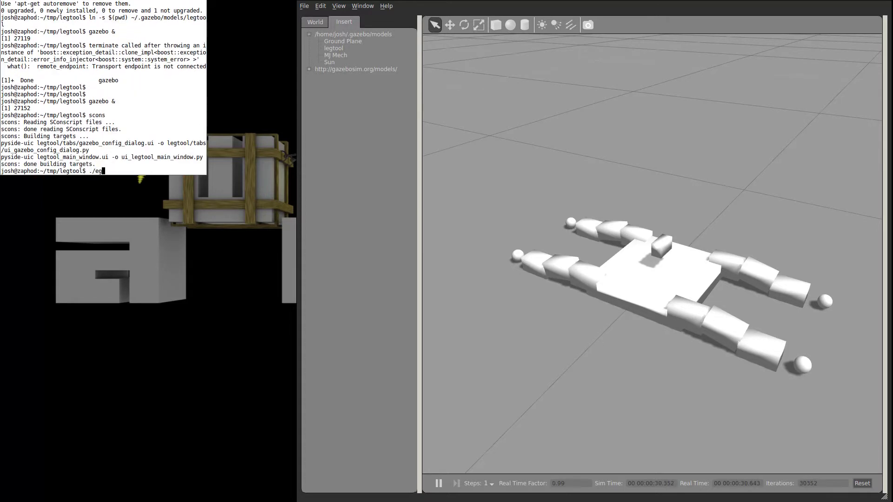
pyautogui.write('./legtool.py -c sample_ga')
pyautogui.press('Tab')
pyautogui.press('Return')
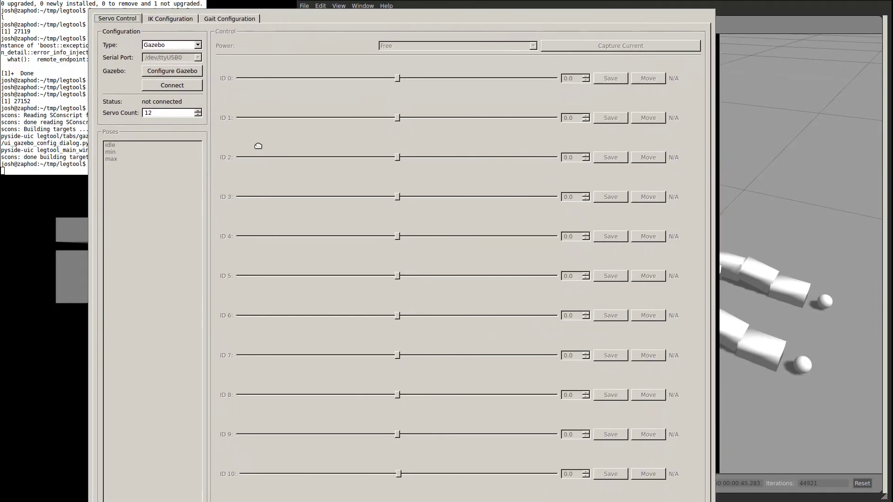
pyautogui.moveTo(258, 146); pyautogui.dragTo(171, 136)
pyautogui.moveTo(503, 489)
pyautogui.mouseDown()
pyautogui.moveTo(420, 451)
pyautogui.moveTo(489, 499)
pyautogui.mouseUp()
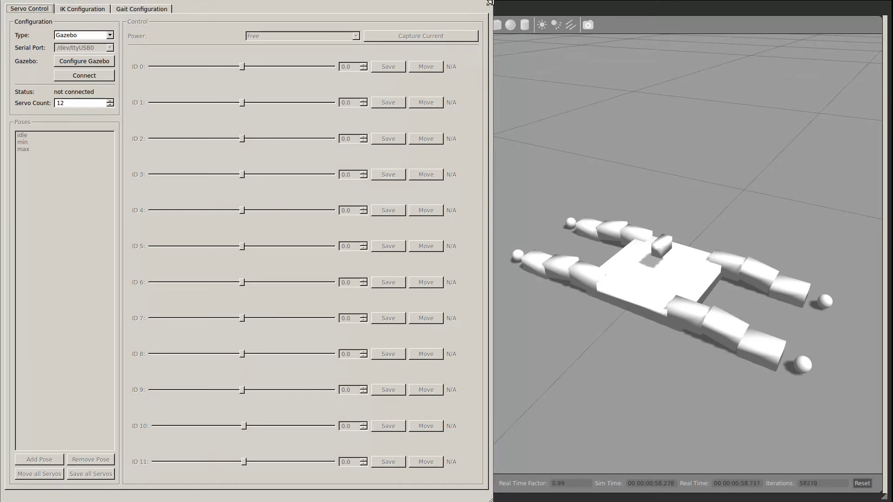
# - Keep servo type Gazebo and confirm model legtool with servo IDs 0–11 mapped to hinges
pyautogui.moveTo(490, 2); pyautogui.dragTo(487, 4)
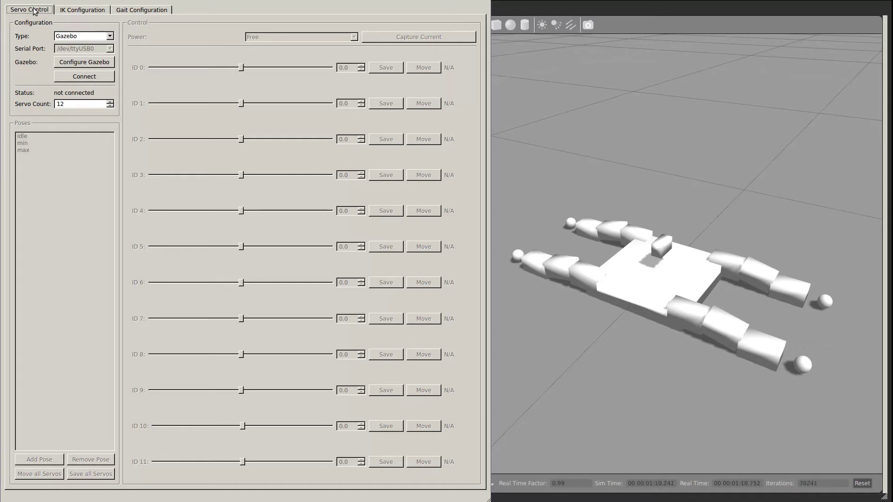
pyautogui.click(80, 40)
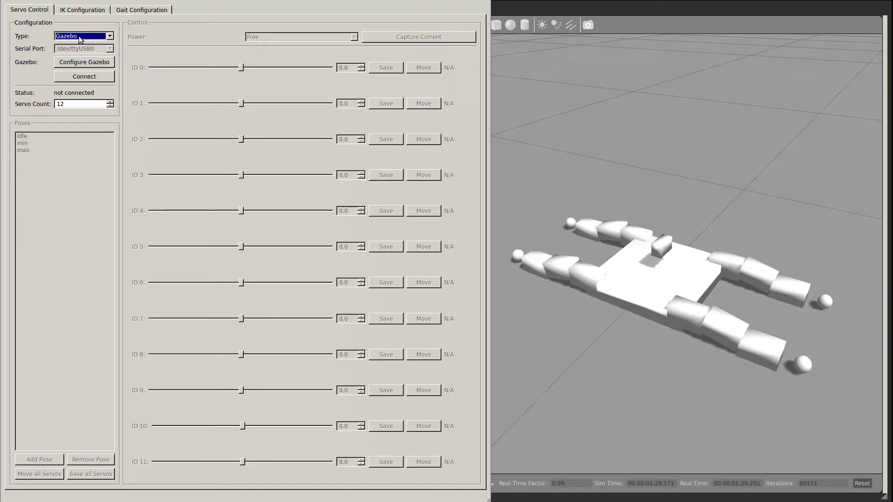
pyautogui.click(93, 38)
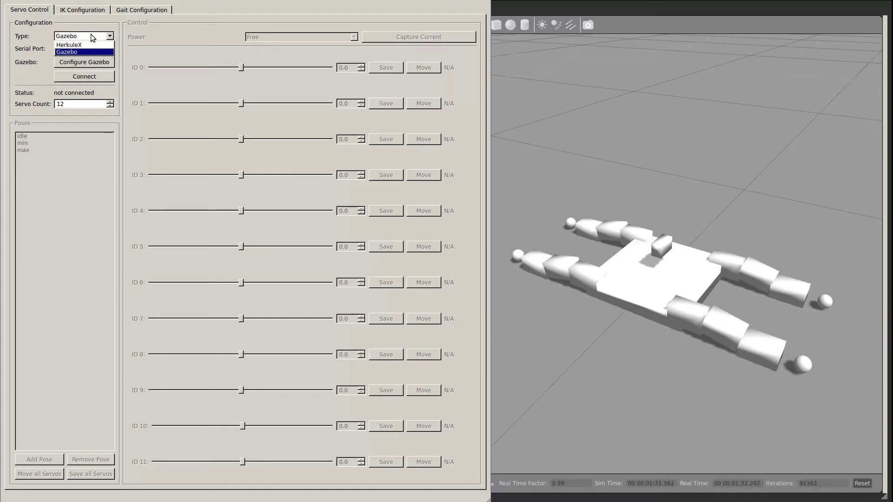
pyautogui.click(92, 38)
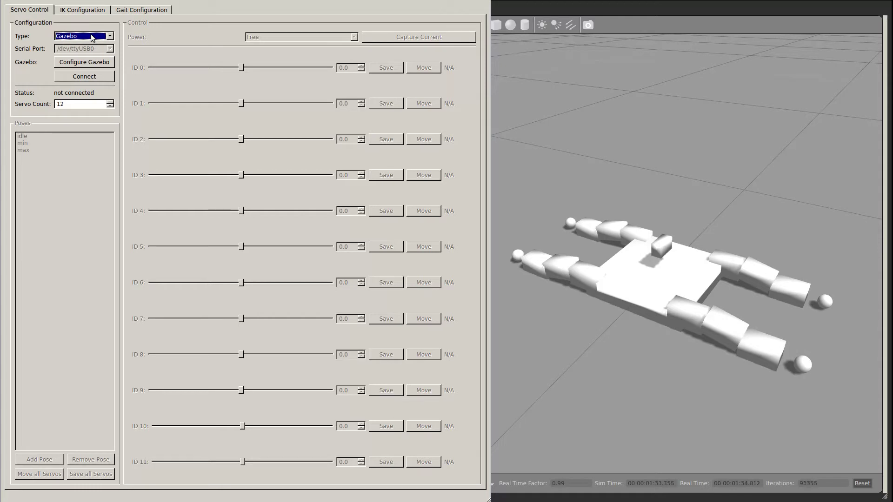
pyautogui.click(96, 62)
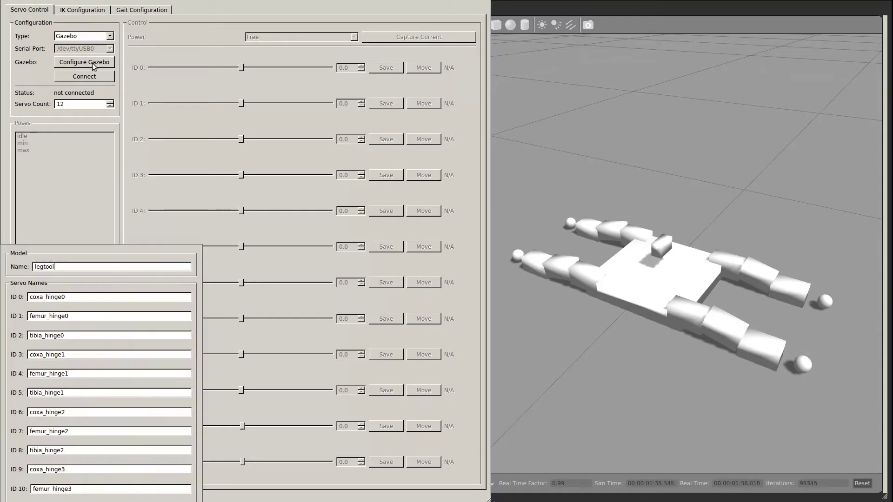
pyautogui.moveTo(164, 324); pyautogui.dragTo(274, 148)
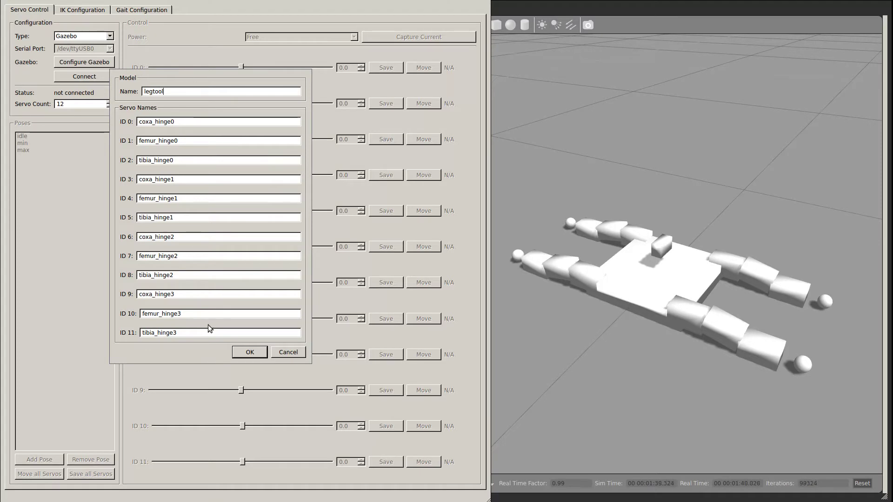
pyautogui.click(248, 352)
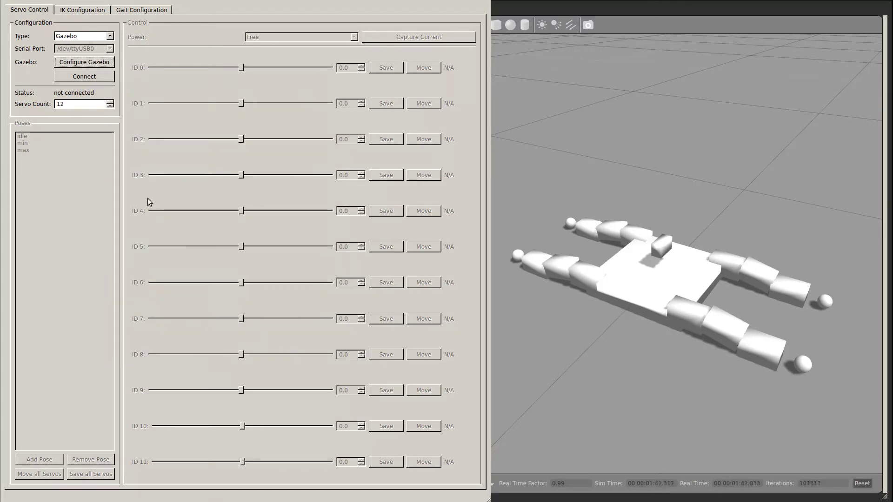
pyautogui.click(84, 78)
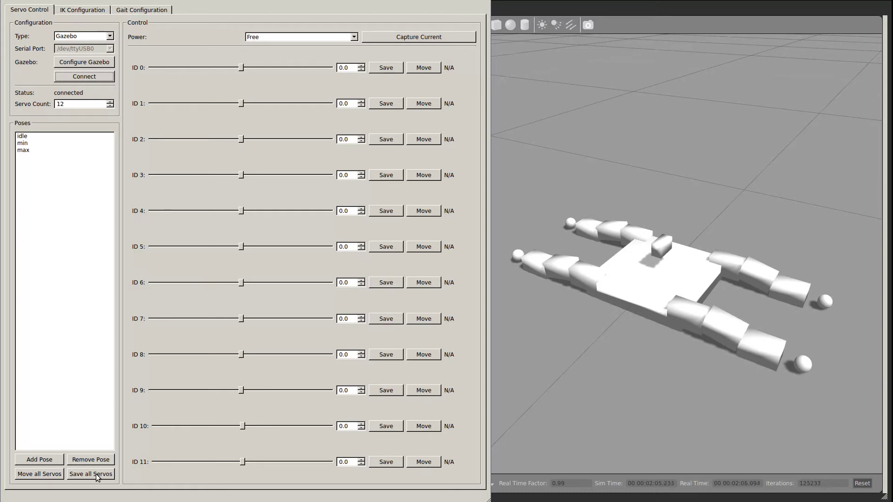
# - Power servos in Drive, move servo ID 0 to -8.0, then load the idle pose angles
pyautogui.click(291, 37)
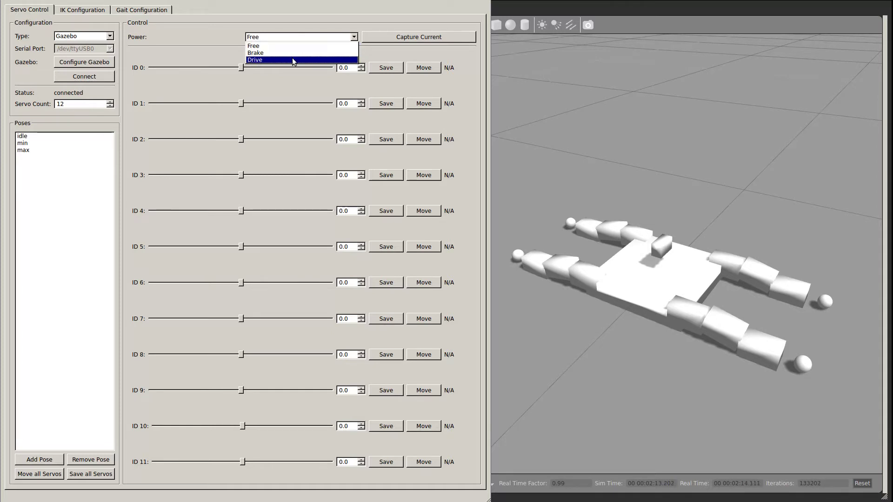
pyautogui.click(292, 57)
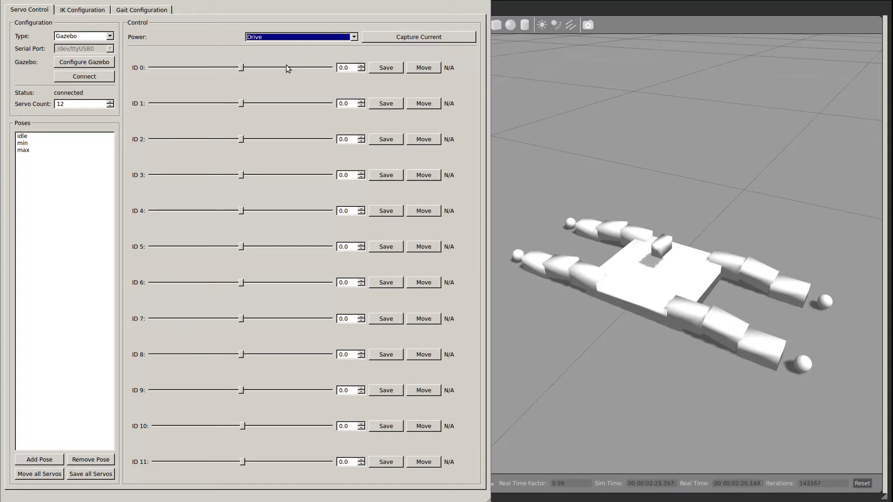
pyautogui.moveTo(242, 66)
pyautogui.mouseDown()
pyautogui.moveTo(260, 66)
pyautogui.moveTo(215, 68)
pyautogui.moveTo(239, 68)
pyautogui.mouseUp()
pyautogui.click(361, 66)
pyautogui.click(361, 65)
pyautogui.click(361, 65)
pyautogui.click(363, 70)
pyautogui.click(362, 70)
pyautogui.click(362, 70)
pyautogui.click(362, 70)
pyautogui.click(362, 69)
pyautogui.click(362, 70)
pyautogui.click(362, 70)
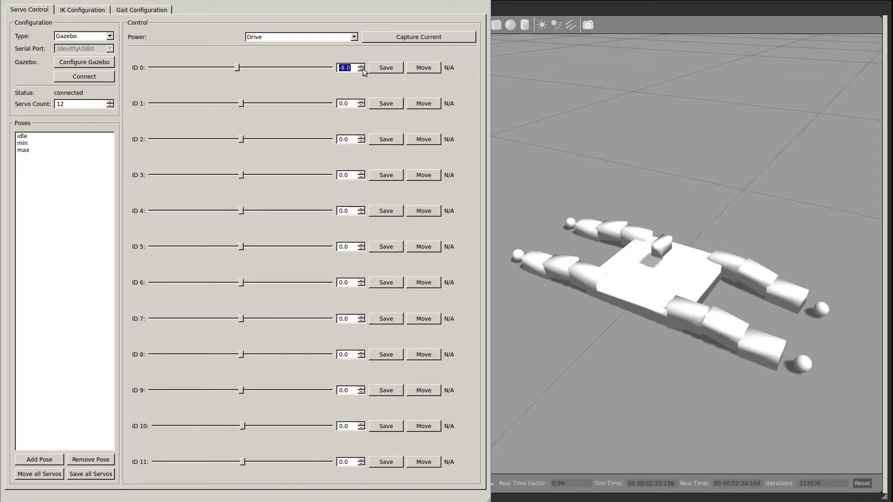
pyautogui.click(415, 68)
pyautogui.click(48, 136)
pyautogui.click(418, 69)
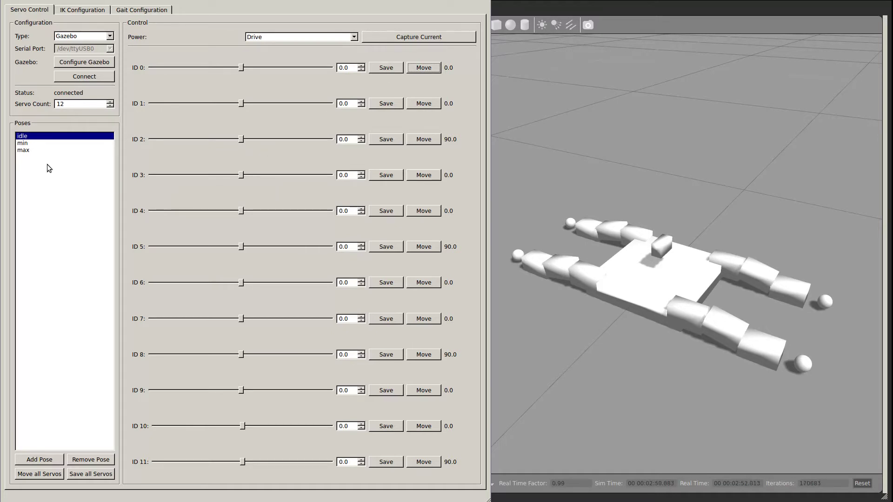
# - Move all servos to the idle pose: 0.0 everywhere, 90.0 on IDs 2, 5, 8, 11
pyautogui.click(32, 137)
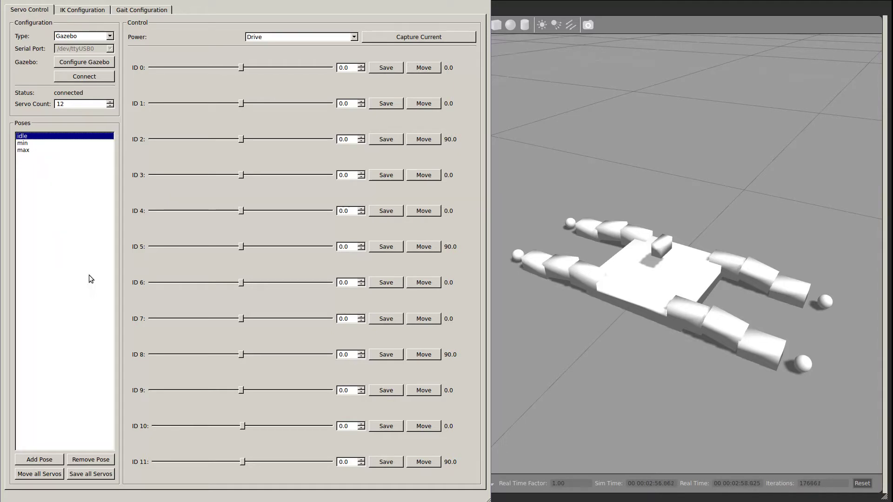
pyautogui.click(55, 470)
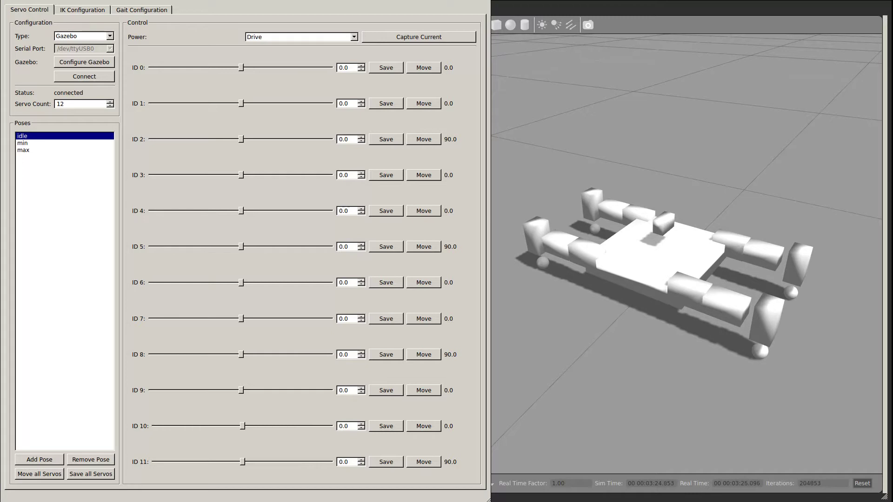
pyautogui.click(124, 175)
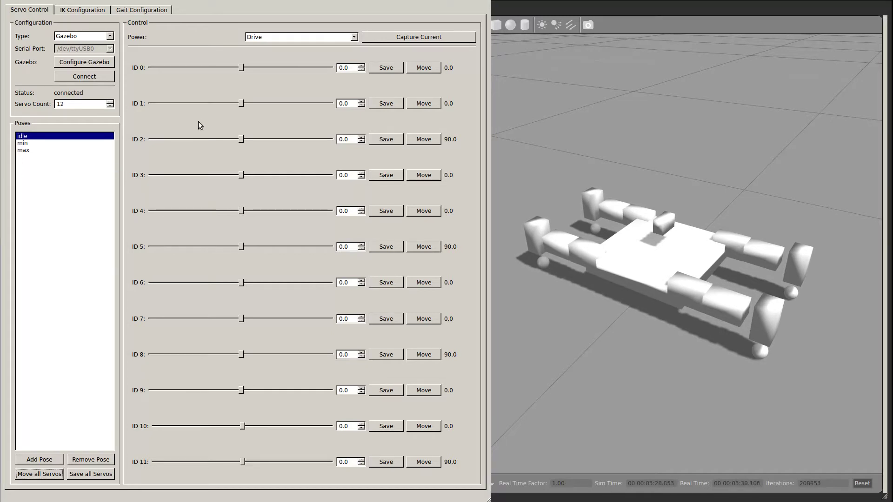
# - Show leg 0's IK Configuration with 60 mm segments and its X/Z reach plot, Present kept
pyautogui.click(67, 12)
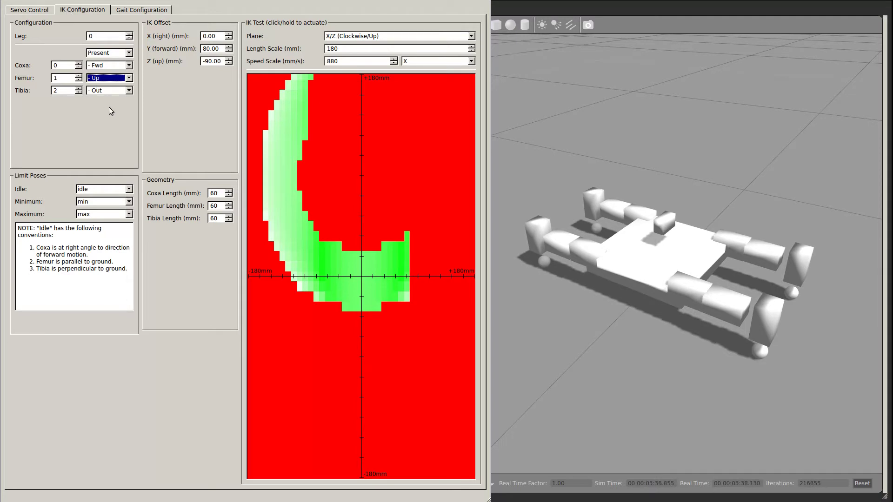
pyautogui.click(116, 56)
pyautogui.click(117, 55)
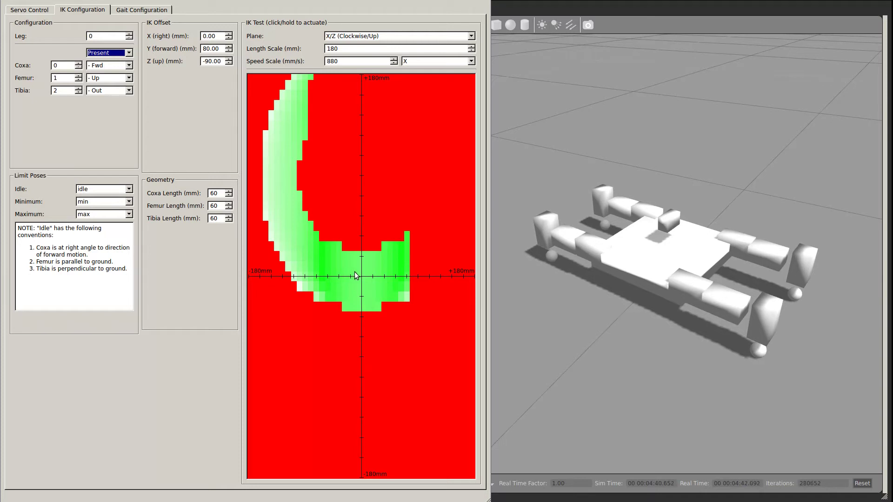
# - Jog leg 0's foot from the reach plot, then switch to leg 1 and jog it
pyautogui.moveTo(357, 276)
pyautogui.mouseDown()
pyautogui.moveTo(314, 267)
pyautogui.moveTo(279, 194)
pyautogui.moveTo(306, 242)
pyautogui.moveTo(356, 267)
pyautogui.moveTo(395, 251)
pyautogui.moveTo(371, 270)
pyautogui.moveTo(322, 266)
pyautogui.moveTo(358, 267)
pyautogui.mouseUp()
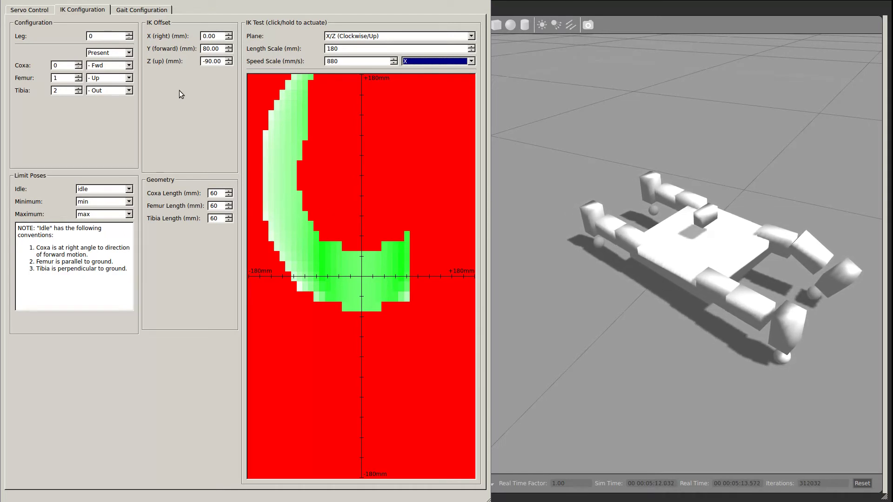
pyautogui.click(128, 34)
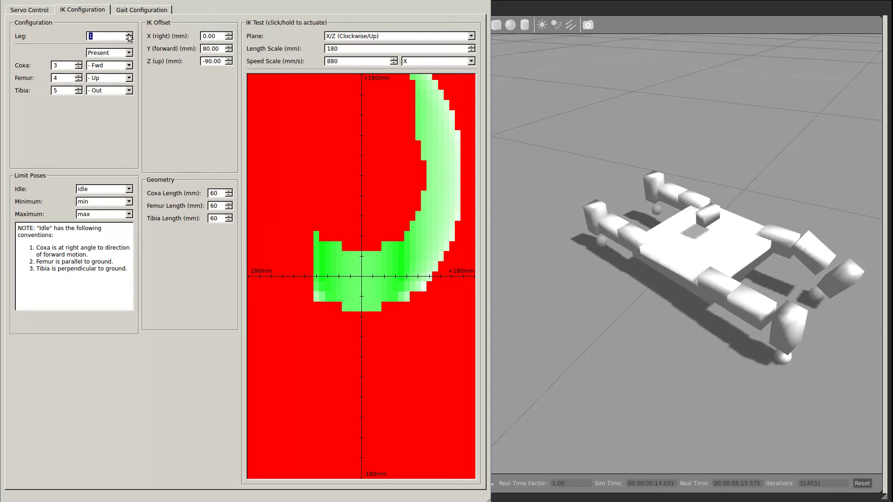
pyautogui.click(129, 34)
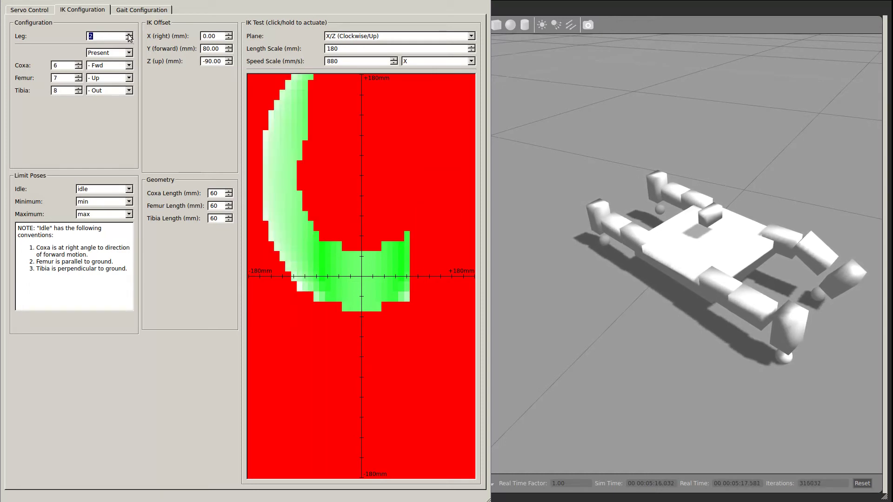
pyautogui.click(128, 38)
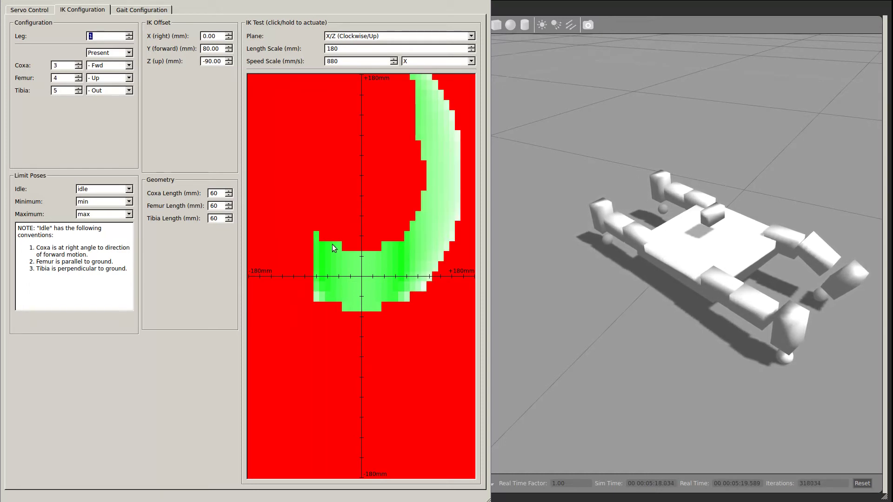
pyautogui.moveTo(338, 253); pyautogui.dragTo(356, 267)
# - Set the IK test plane to X/Y (Clockwise/Out) and jog leg 1 within it
pyautogui.click(359, 36)
pyautogui.click(357, 47)
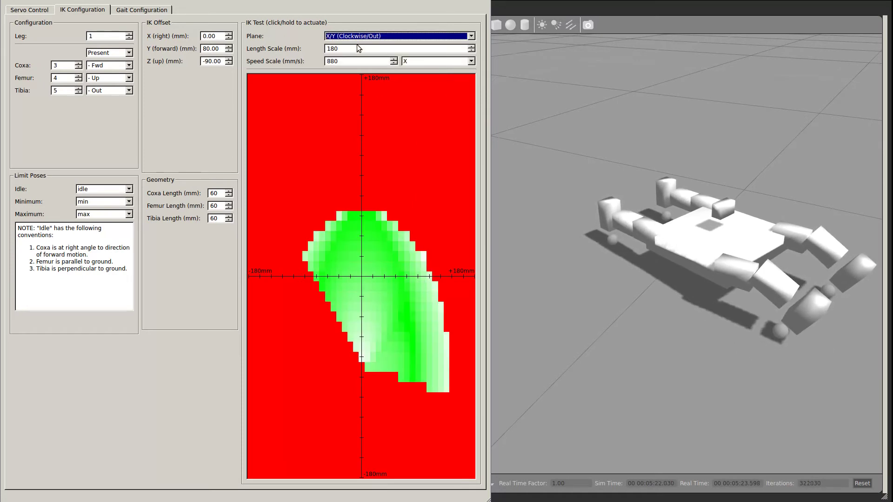
pyautogui.moveTo(369, 288); pyautogui.dragTo(338, 274)
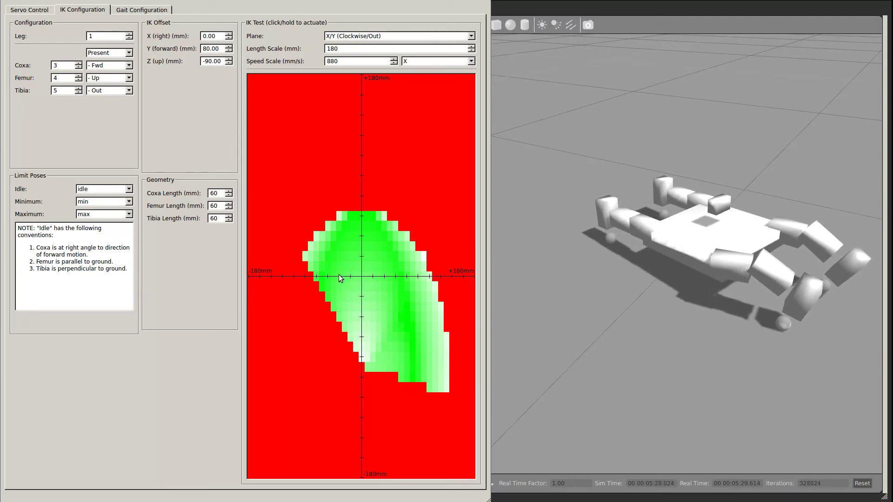
# - Open the gait configuration and select leg 0 to show its 90 mm X/Y mounting position
pyautogui.click(131, 11)
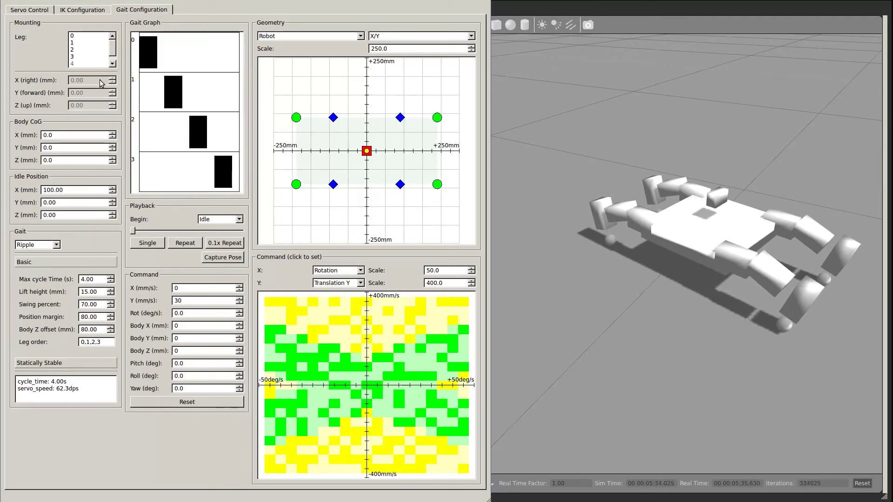
pyautogui.click(82, 37)
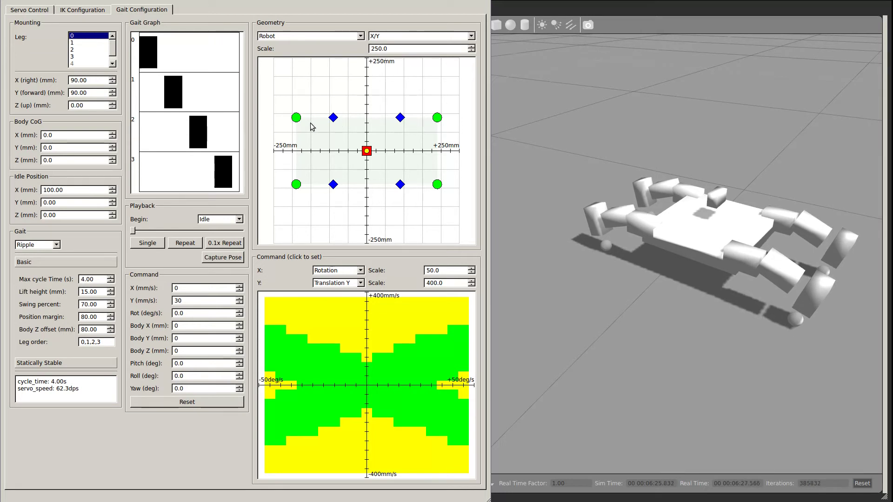
# - Nudge leg 0's right offset to 100 and body CoG Y to 10, then restore 90 and 0
pyautogui.click(113, 79)
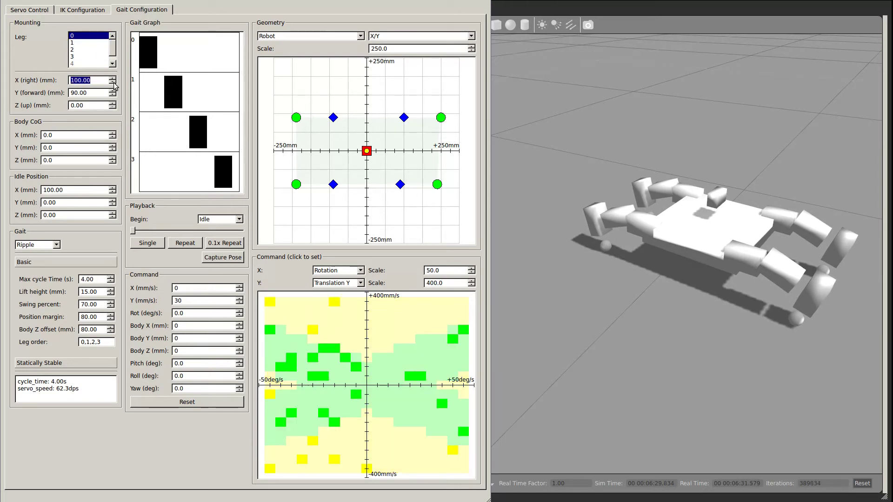
pyautogui.click(112, 82)
pyautogui.click(113, 145)
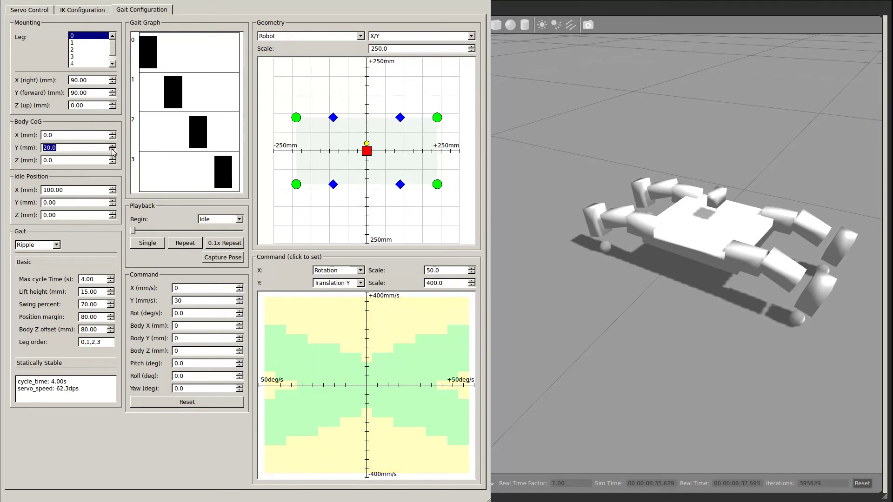
pyautogui.click(113, 151)
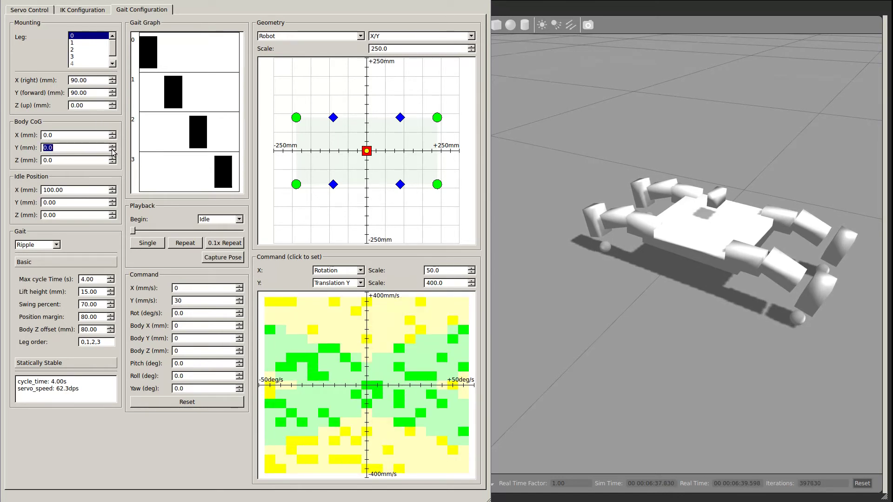
# - Select leg 1 and spin its right offset to 95 mm and back to 90 mm
pyautogui.click(88, 42)
pyautogui.click(112, 78)
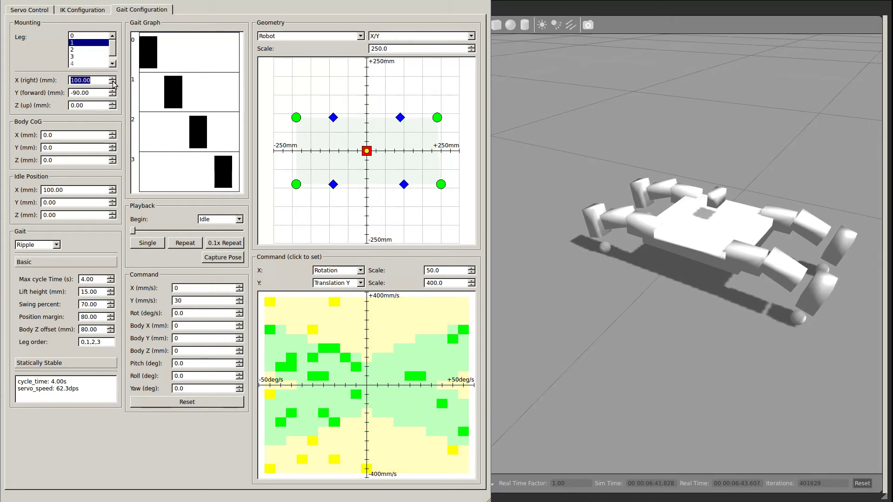
pyautogui.click(112, 83)
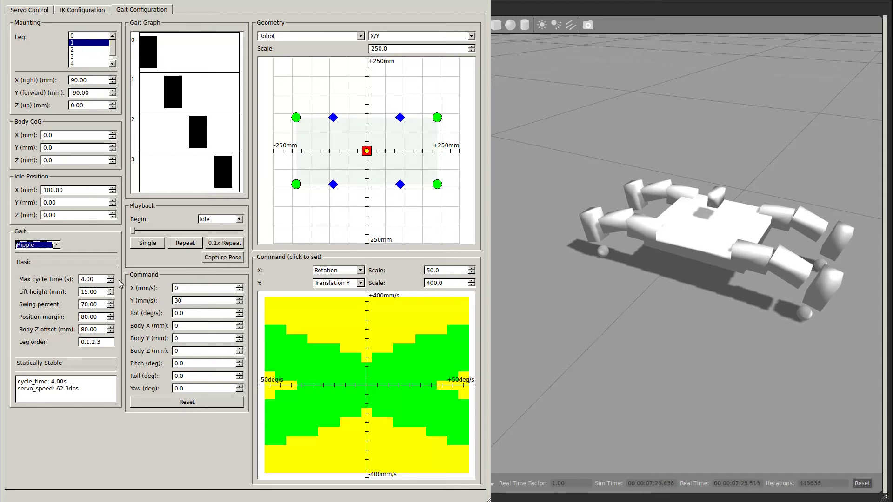
pyautogui.click(52, 245)
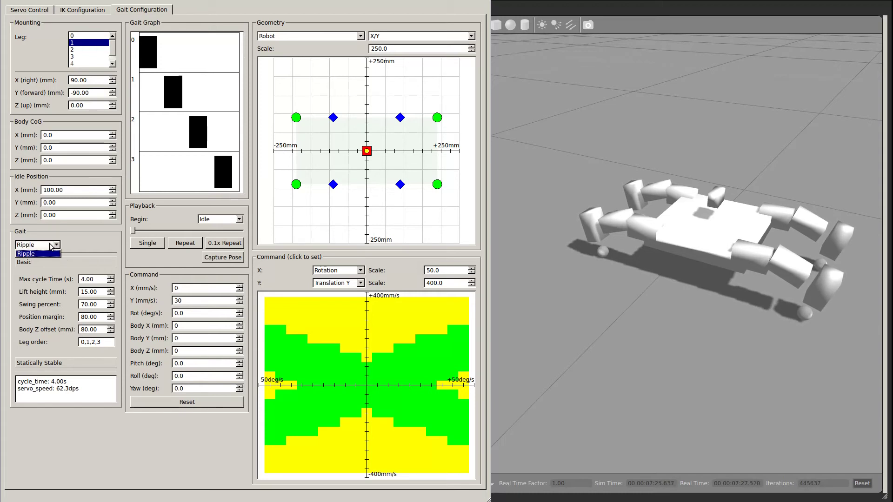
pyautogui.click(52, 246)
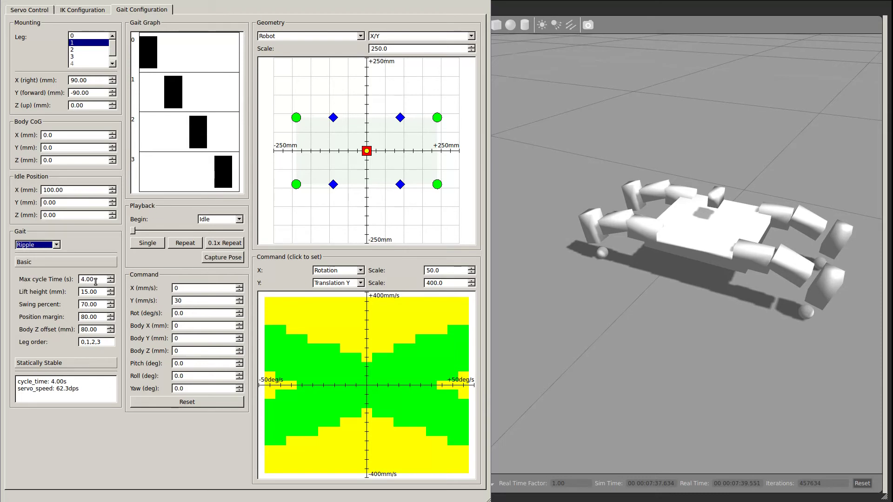
pyautogui.click(100, 343)
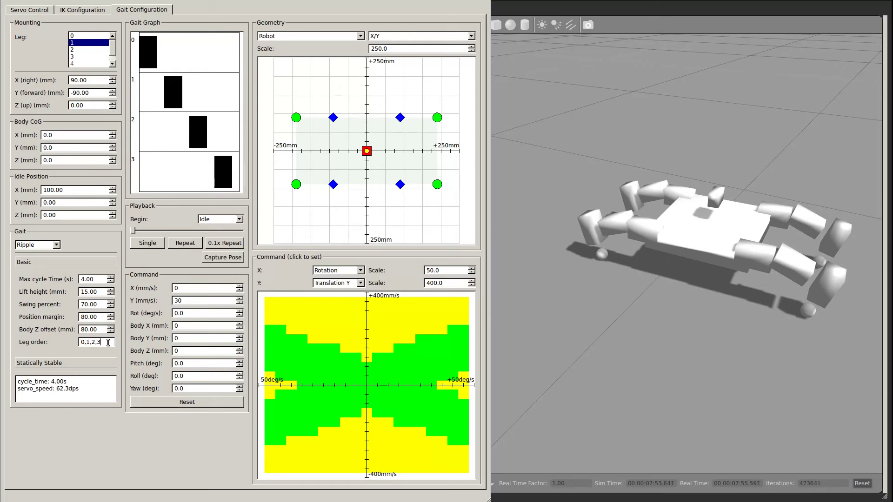
# - Try leg order 0,2,1,3, then the paired order (0,2),(1,3)
pyautogui.moveTo(107, 342); pyautogui.dragTo(63, 338)
pyautogui.write('0,2,1,3')
pyautogui.press('Return')
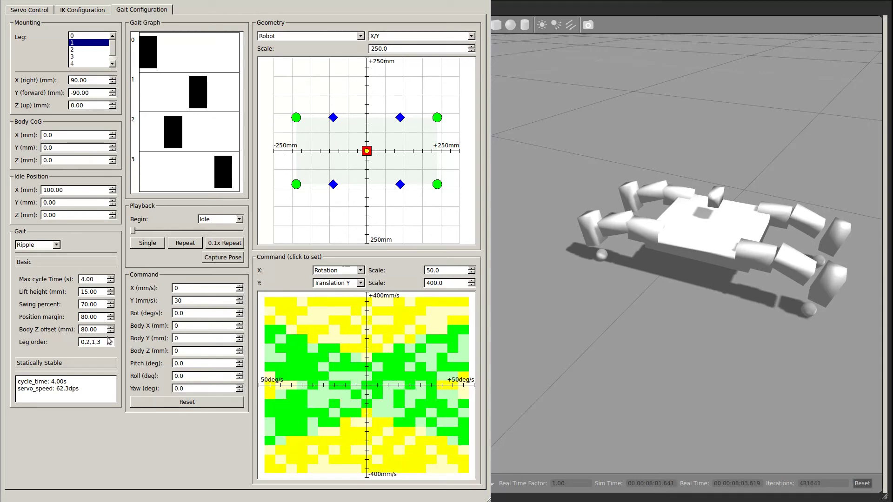
pyautogui.moveTo(107, 343); pyautogui.dragTo(71, 342)
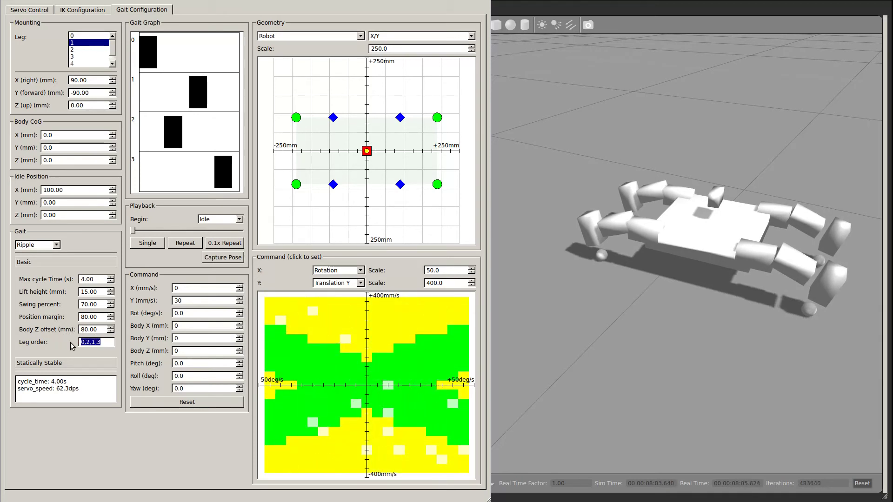
pyautogui.write('(0,2),(1,3)')
pyautogui.press('Return')
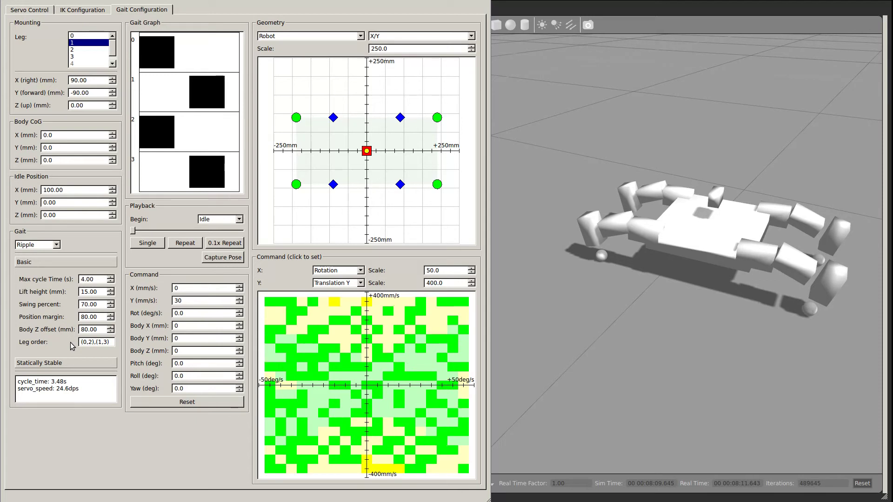
# - Set the leg order to 0,1,2,3 and bring up the Statically Stable gait settings
pyautogui.moveTo(112, 342); pyautogui.dragTo(59, 336)
pyautogui.write('0,1,3,')
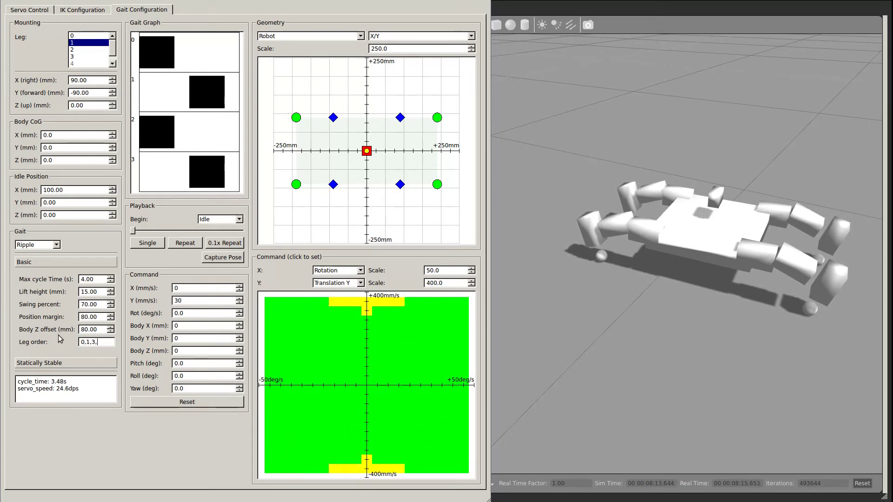
pyautogui.press('Return')
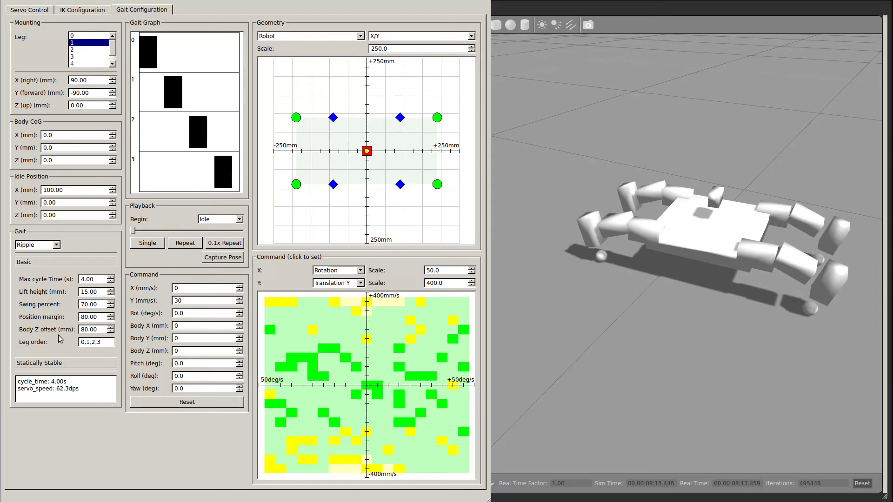
pyautogui.click(60, 363)
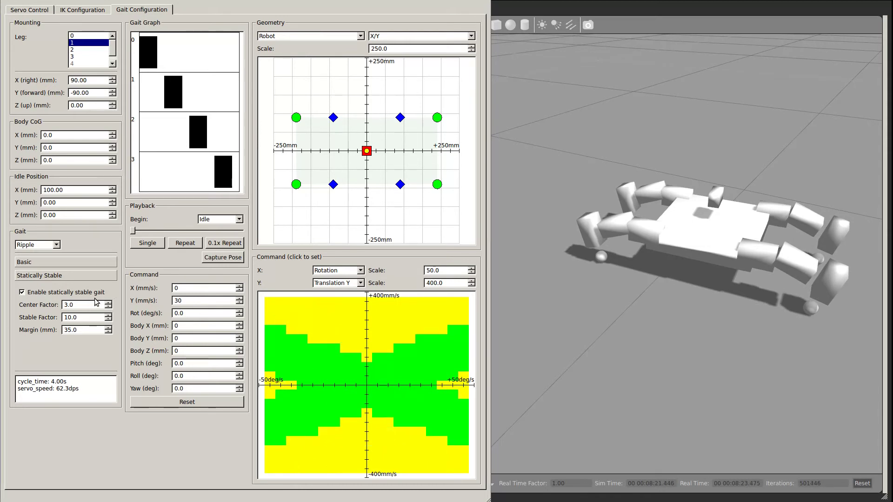
pyautogui.click(22, 292)
pyautogui.click(23, 293)
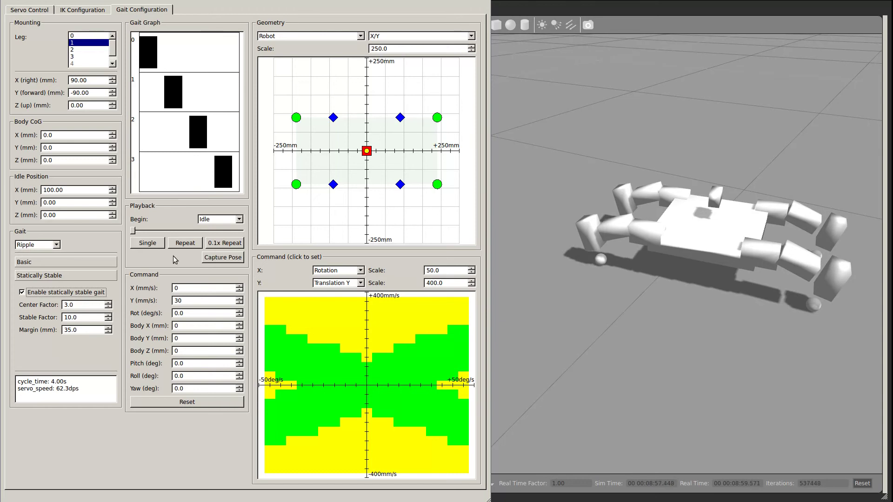
# - Switch playback Begin to Steady State and back to Idle, then scrub to a later gait phase
pyautogui.click(238, 222)
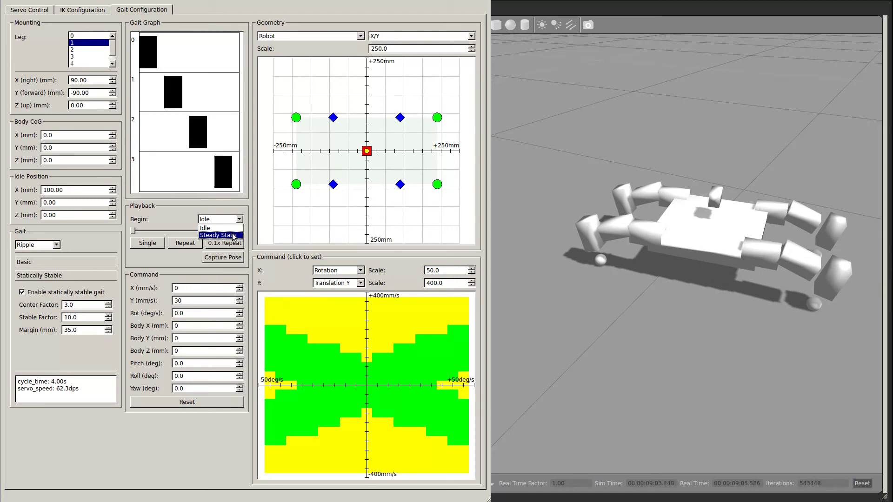
pyautogui.click(234, 236)
pyautogui.click(233, 220)
pyautogui.click(230, 229)
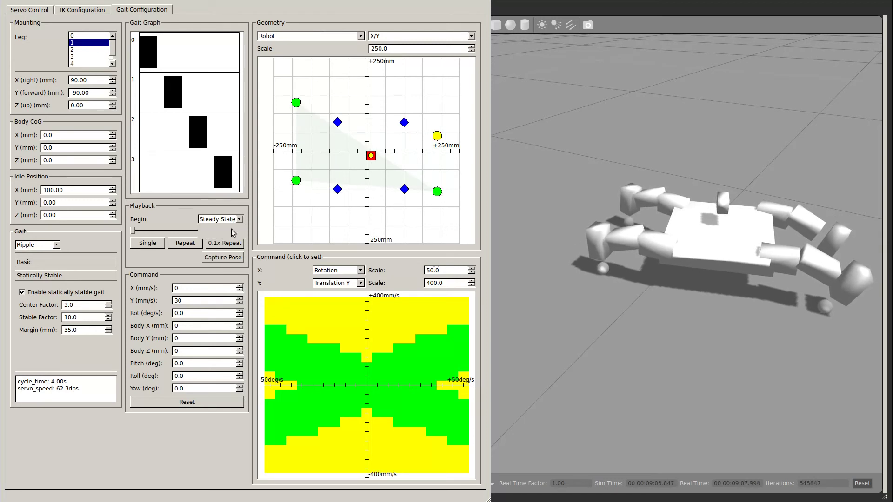
pyautogui.click(134, 231)
pyautogui.moveTo(134, 231)
pyautogui.mouseDown()
pyautogui.moveTo(151, 231)
pyautogui.moveTo(132, 232)
pyautogui.mouseUp()
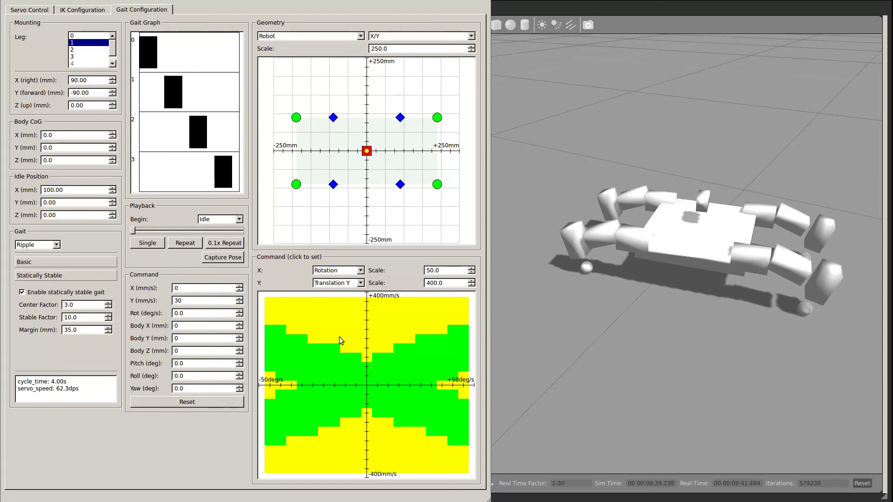
# - Change the Command X axis from Rotation to Translation X
pyautogui.click(349, 272)
pyautogui.click(349, 272)
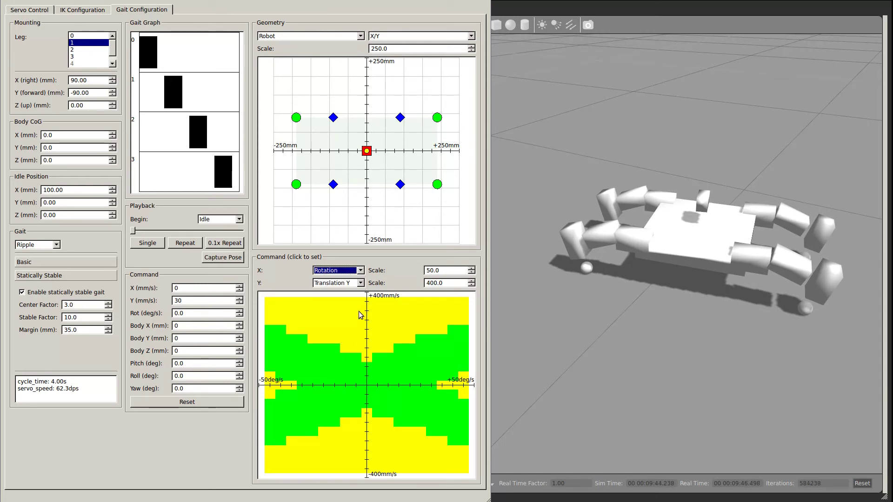
pyautogui.click(354, 271)
pyautogui.click(351, 279)
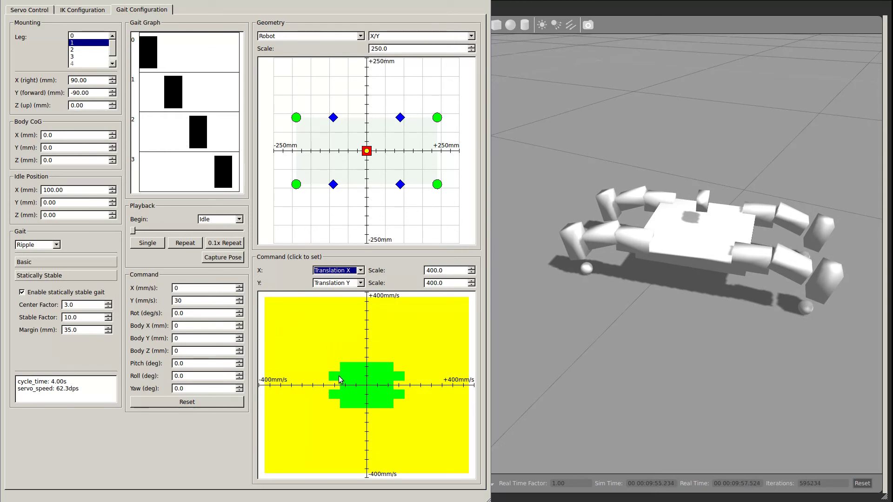
# - Command walking at 52 mm/s forward and -2 mm/s sideways in the command plot
pyautogui.click(366, 371)
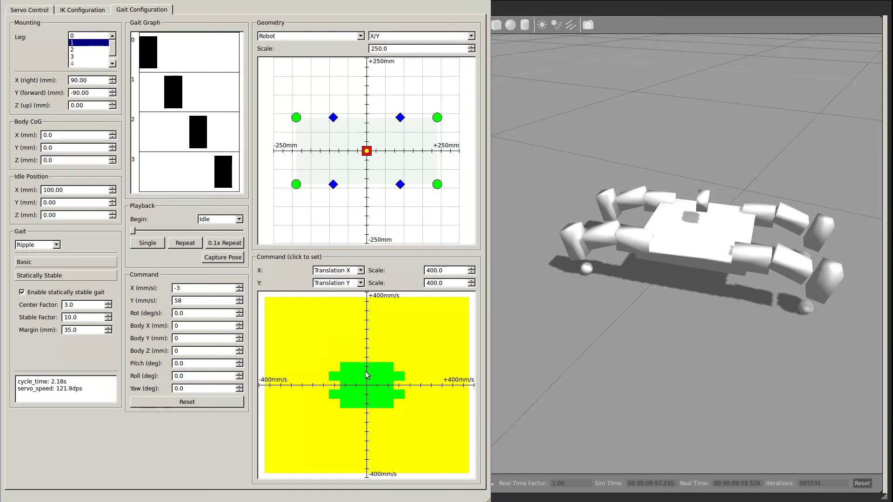
pyautogui.click(366, 375)
pyautogui.click(367, 374)
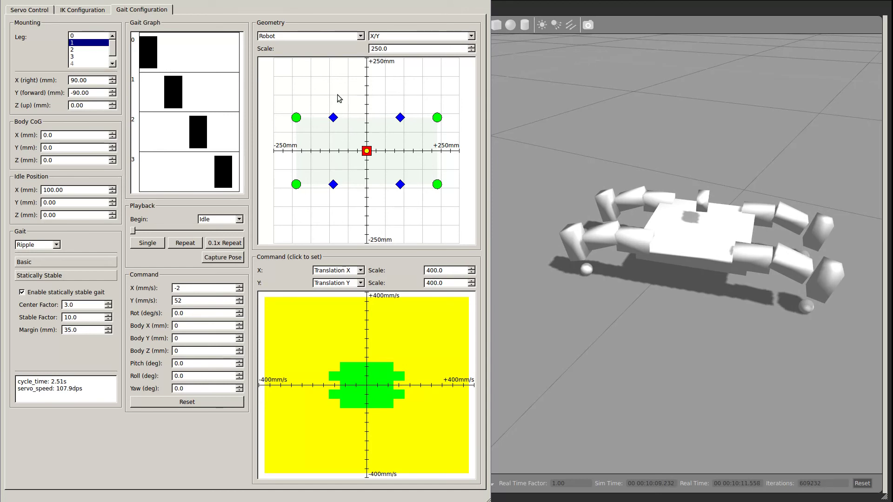
# - Set the geometry frame to World and, after trying the Y/Z and X/Z views, return to X/Y
pyautogui.click(337, 35)
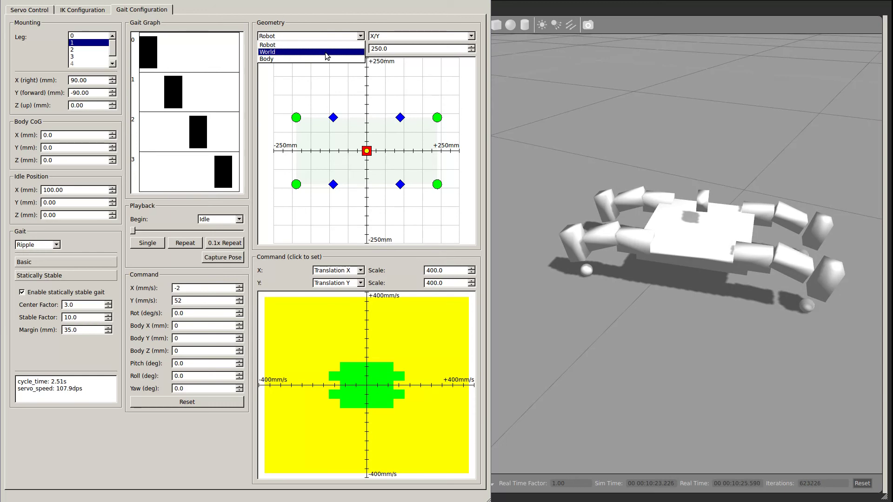
pyautogui.click(327, 55)
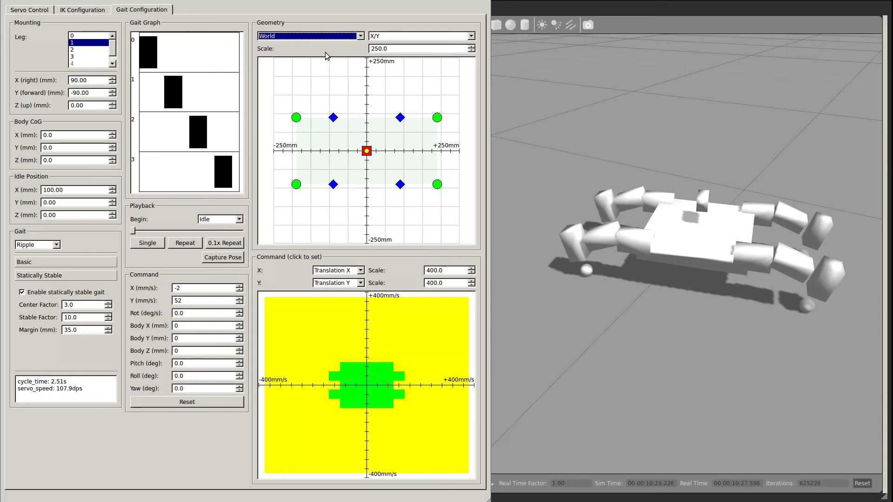
pyautogui.click(399, 37)
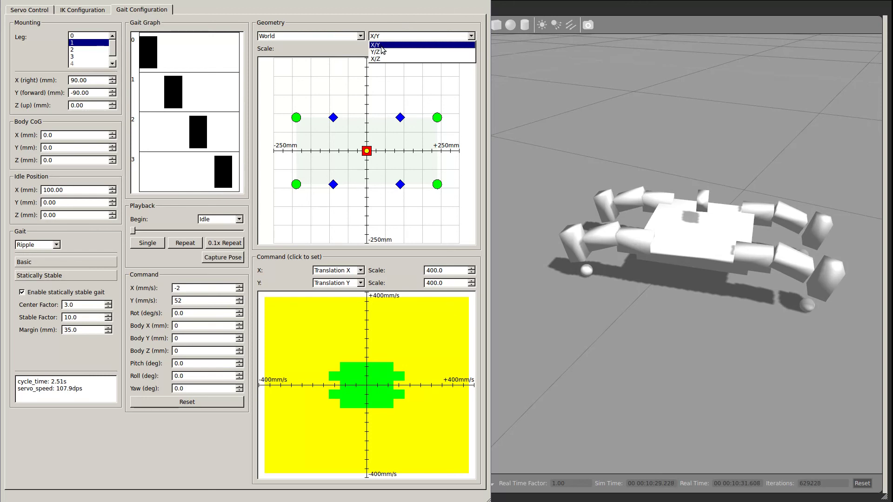
pyautogui.click(354, 53)
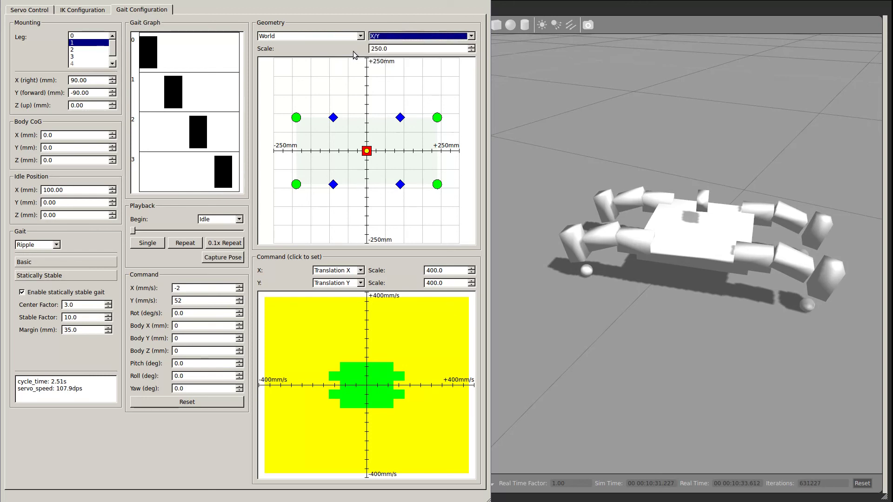
pyautogui.click(409, 34)
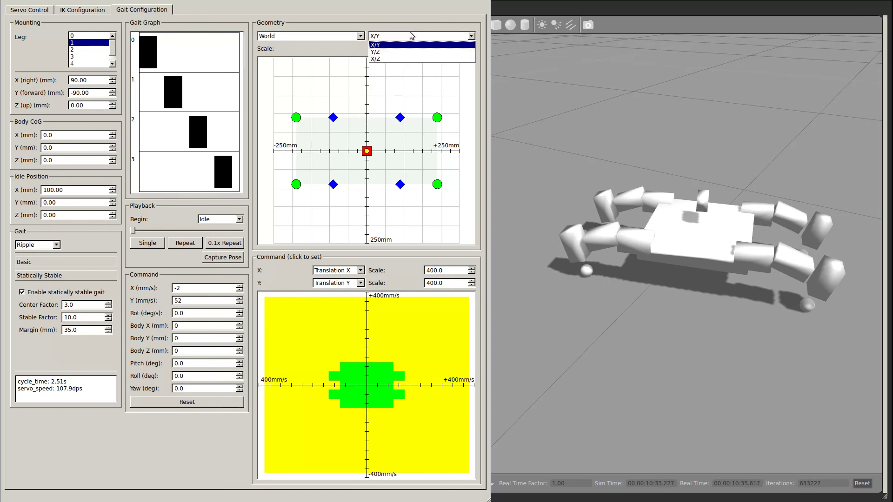
pyautogui.click(410, 42)
pyautogui.click(408, 36)
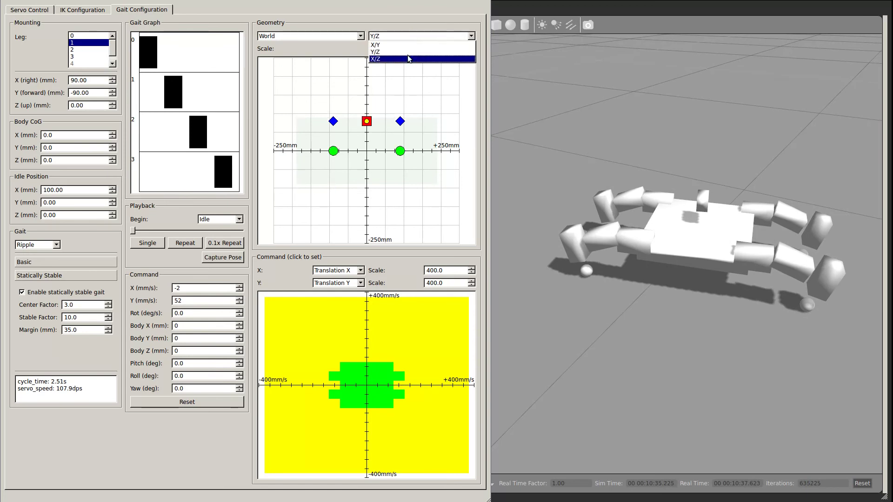
pyautogui.click(410, 59)
pyautogui.click(406, 38)
pyautogui.click(405, 44)
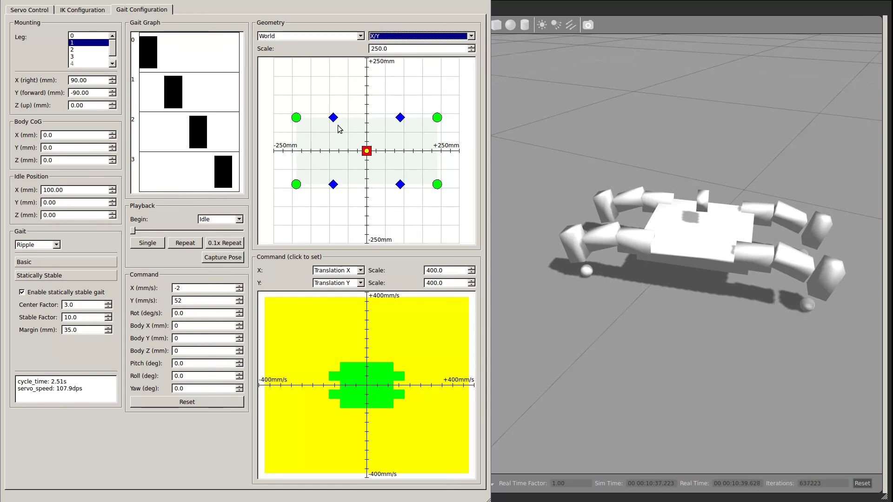
# - Turn on Repeat and switch the geometry frame through Robot and Body back to Robot
pyautogui.click(185, 243)
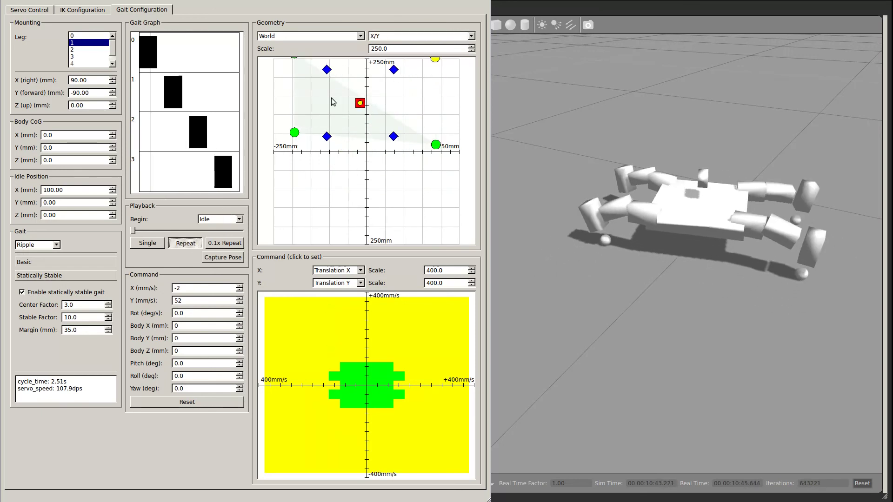
pyautogui.click(301, 35)
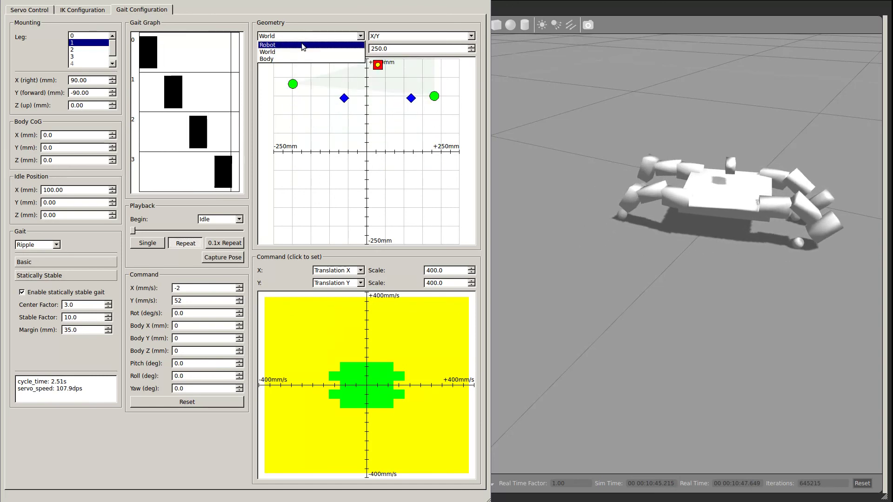
pyautogui.click(302, 43)
pyautogui.click(302, 39)
pyautogui.click(302, 61)
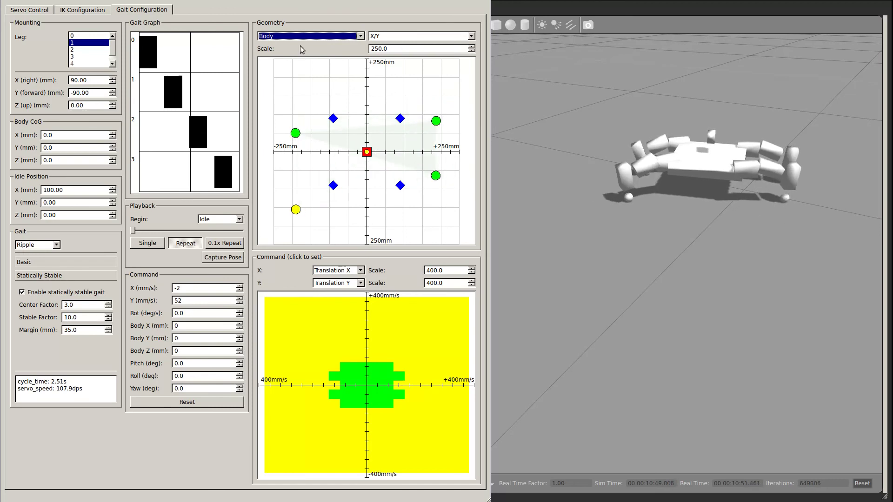
pyautogui.click(299, 37)
pyautogui.click(299, 44)
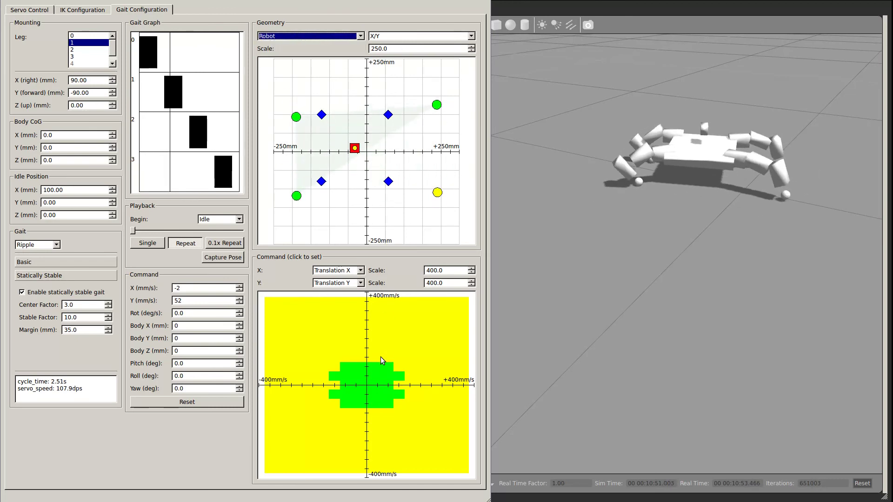
# - Steer the quadruped backward at 46 mm/s, sideways at 19 then 35 mm/s, then near zero
pyautogui.click(367, 390)
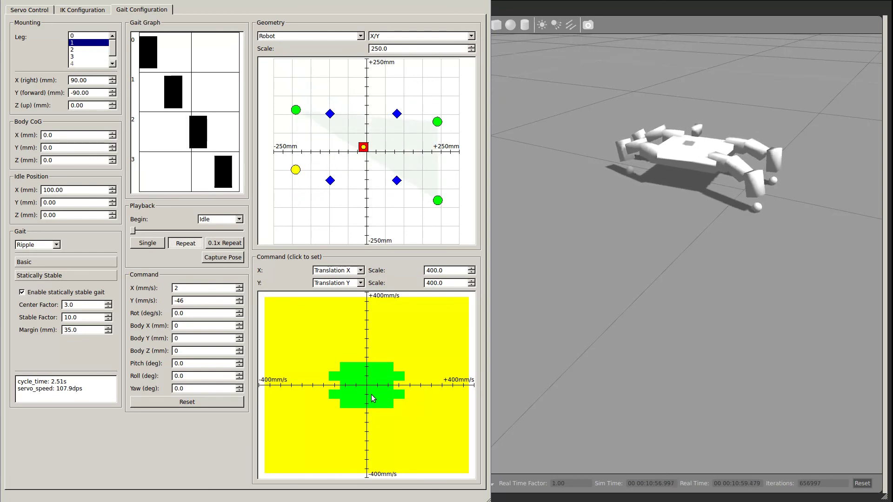
pyautogui.click(372, 386)
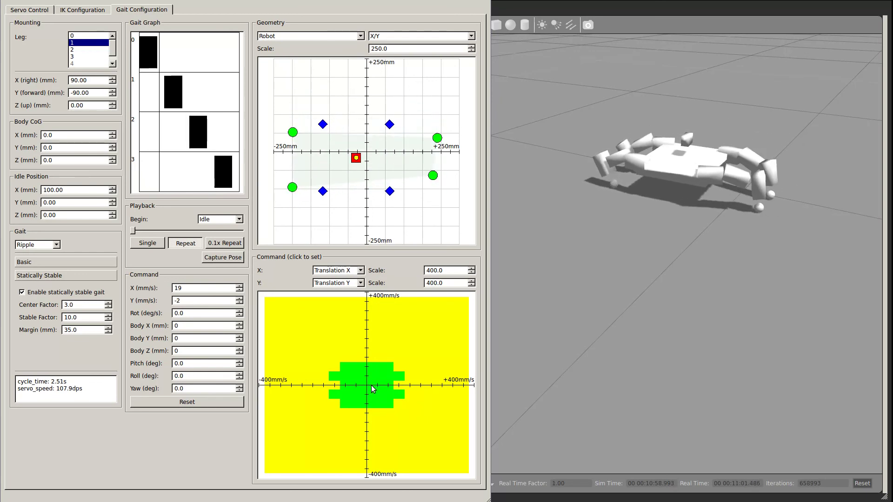
pyautogui.click(376, 386)
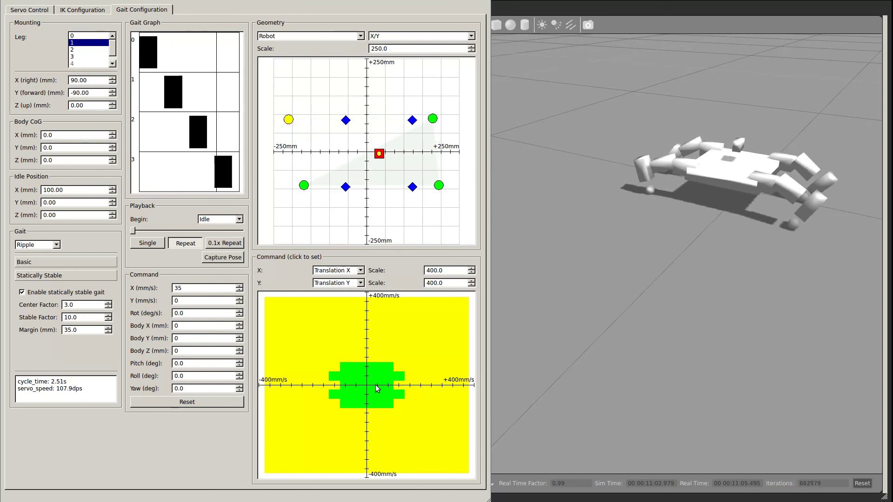
pyautogui.click(367, 386)
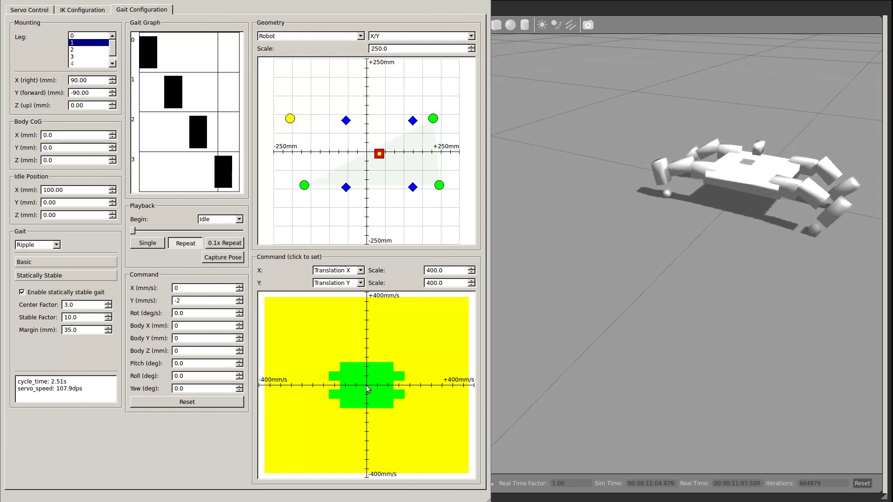
# - Set the Command X axis to Rotation and command turning in place at 6.7 deg/s
pyautogui.click(340, 270)
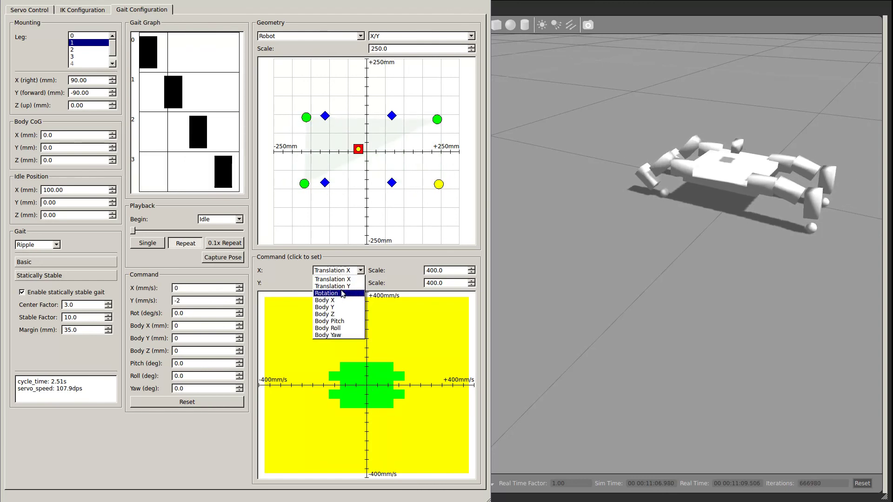
pyautogui.click(337, 283)
pyautogui.click(377, 387)
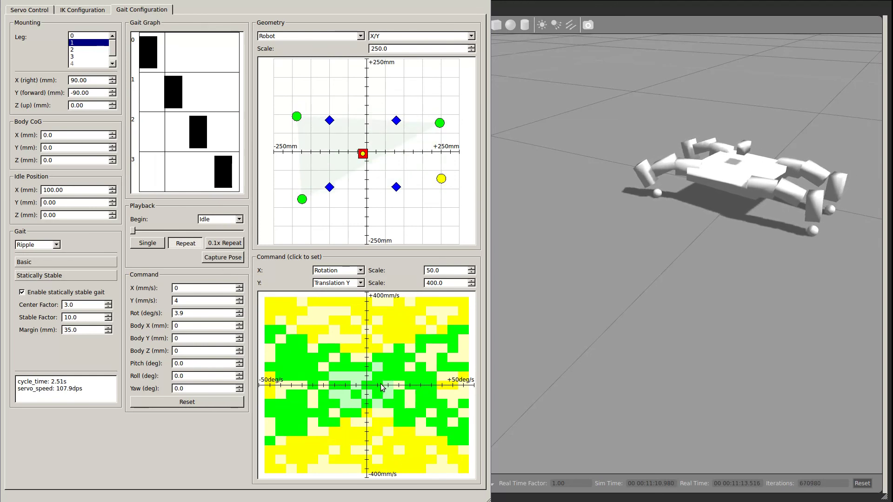
pyautogui.click(380, 386)
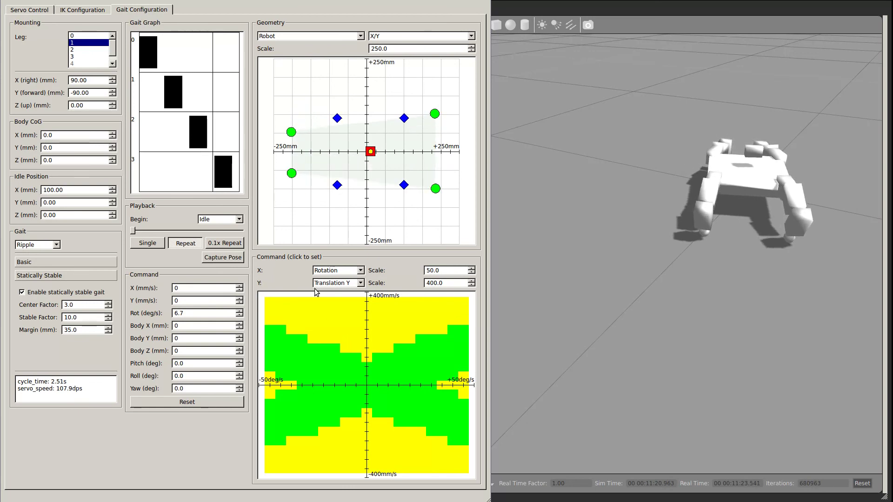
# - Turn off Repeat and drag the playback slider to step the turning gait forward
pyautogui.click(181, 244)
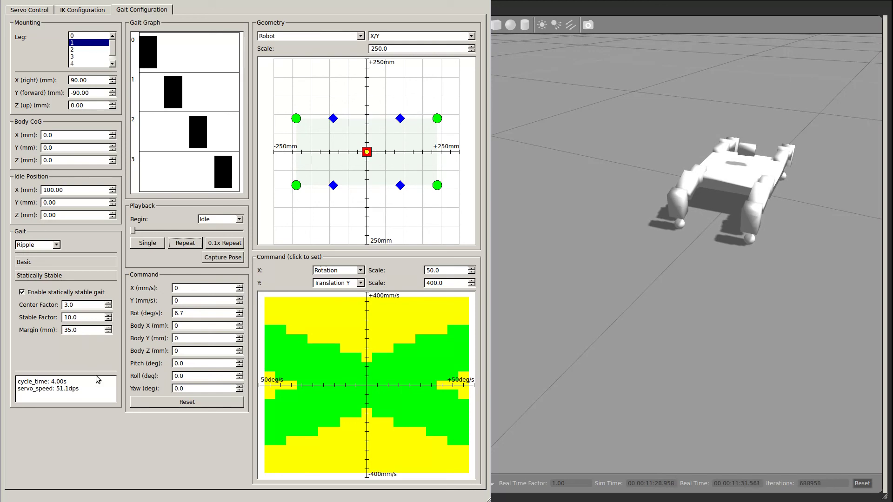
pyautogui.click(133, 231)
pyautogui.moveTo(133, 231)
pyautogui.mouseDown()
pyautogui.moveTo(166, 233)
pyautogui.moveTo(120, 229)
pyautogui.mouseUp()
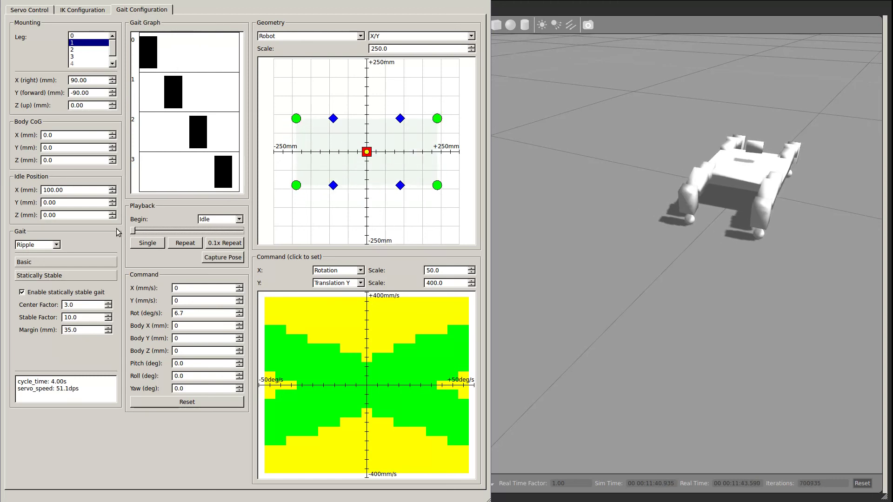